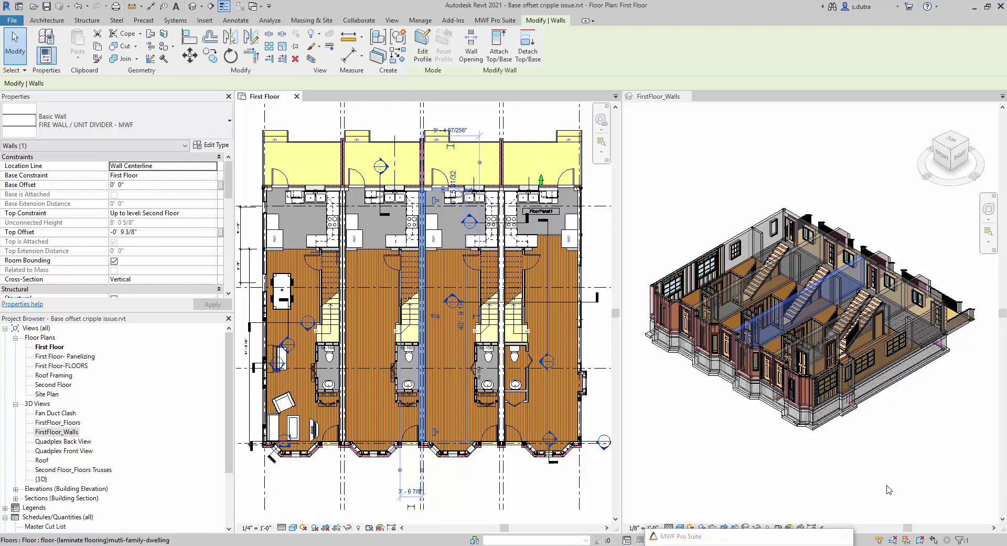
Step: Examine the layer assembly of the FIRE WALL / UNIT DIVIDER wall between the first two units
left_click(343, 384)
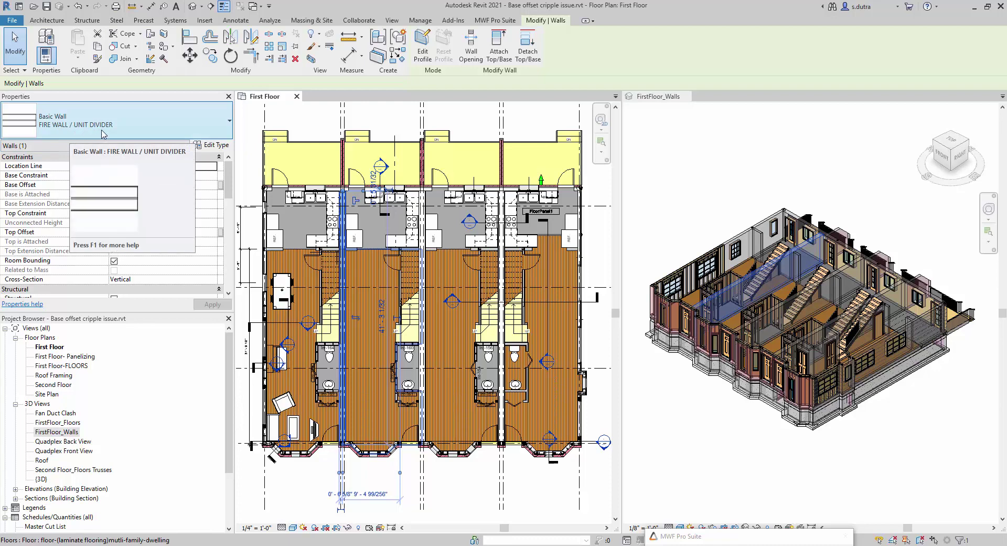
left_click(211, 145)
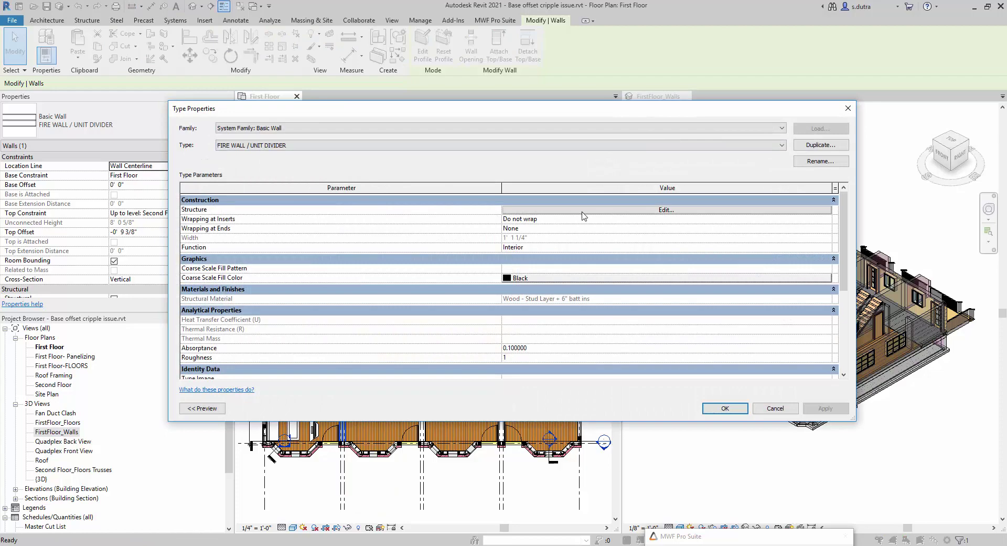
left_click(583, 211)
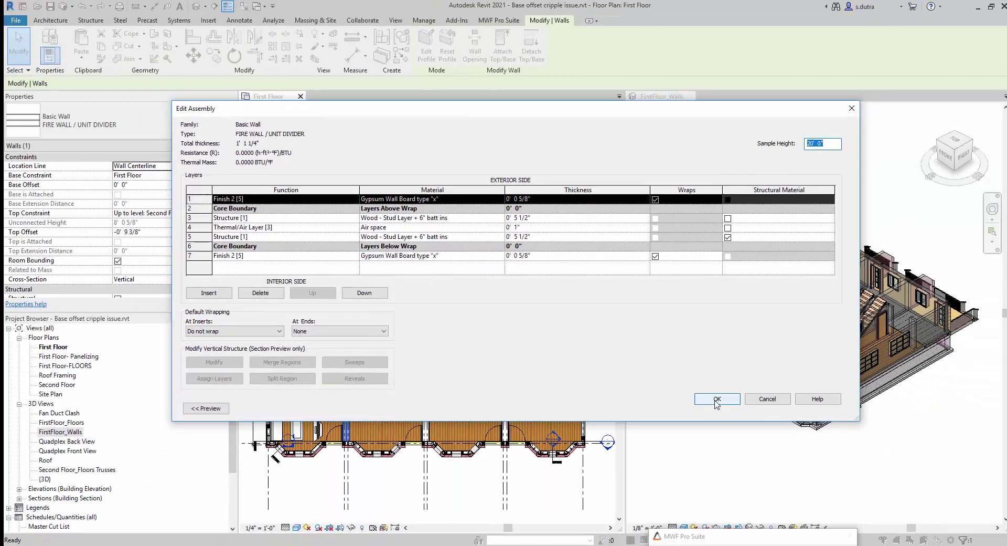
left_click(794, 446)
left_click(729, 408)
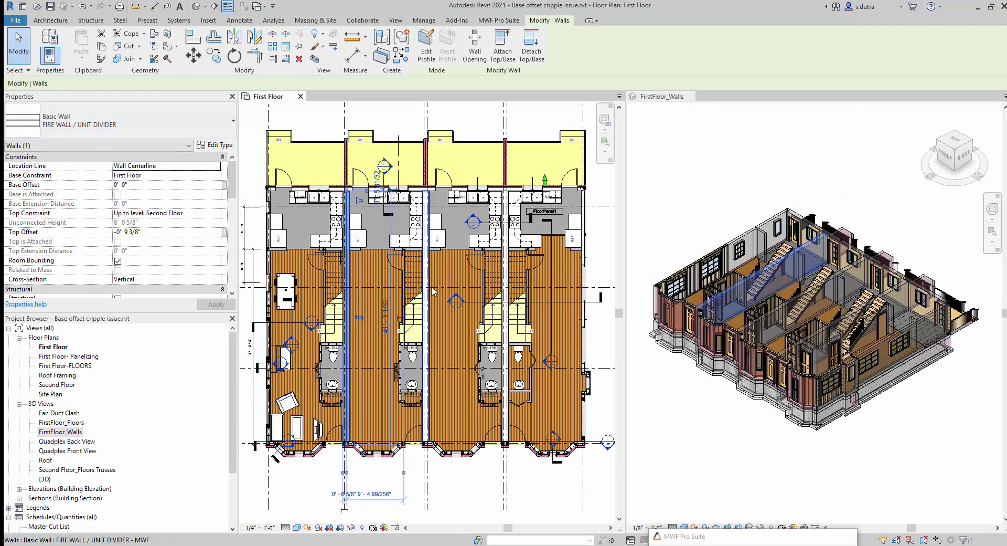
Step: Examine the layer assembly of the middle FIRE WALL / UNIT DIVIDER - MWF wall and clear the selection
left_click(431, 284)
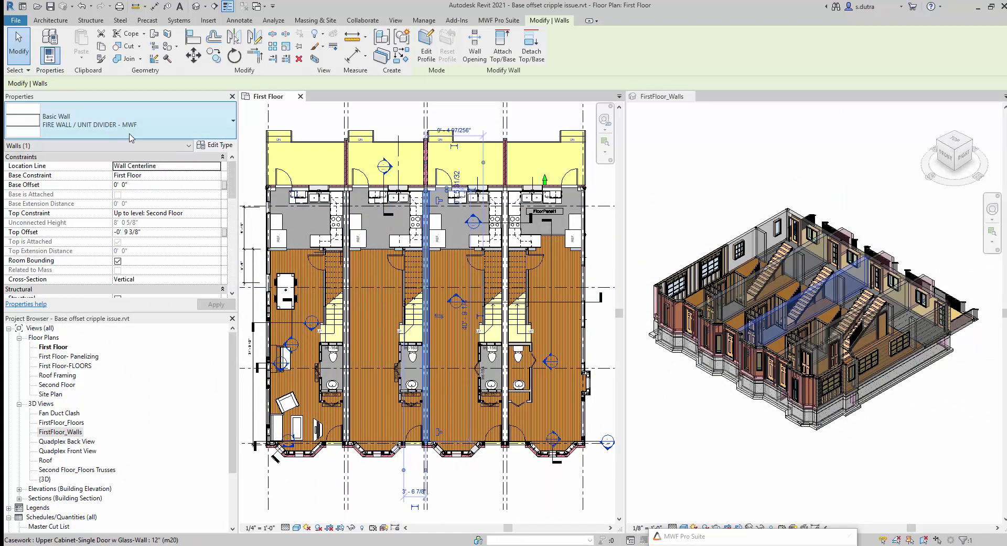
left_click(215, 146)
left_click(574, 211)
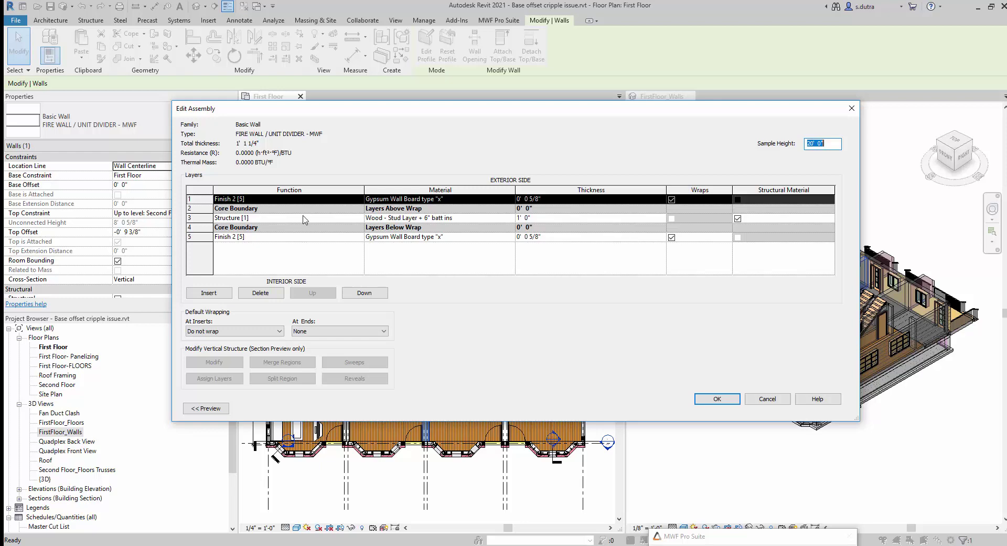
left_click(723, 400)
left_click(720, 414)
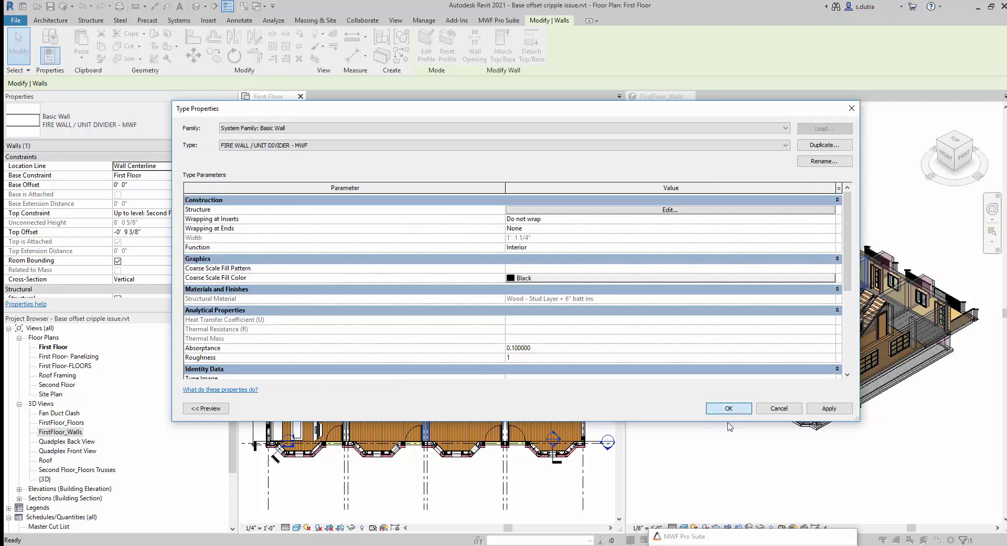
left_click(706, 462)
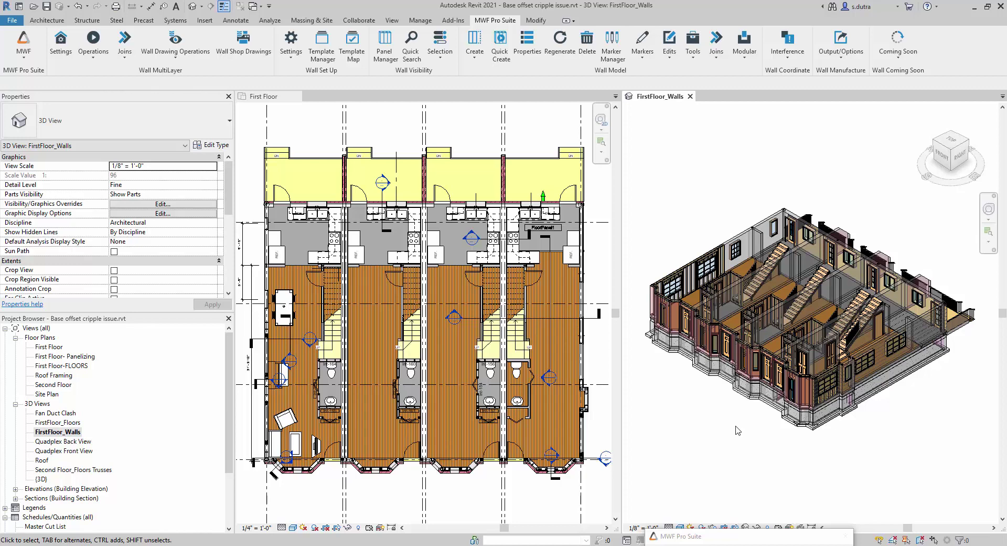
Step: Start MWF wall panel creation for the middle FIRE WALL / UNIT DIVIDER - MWF wall in the First Floor plan
scroll(390, 457, "up", 1)
scroll(391, 456, "up", 3)
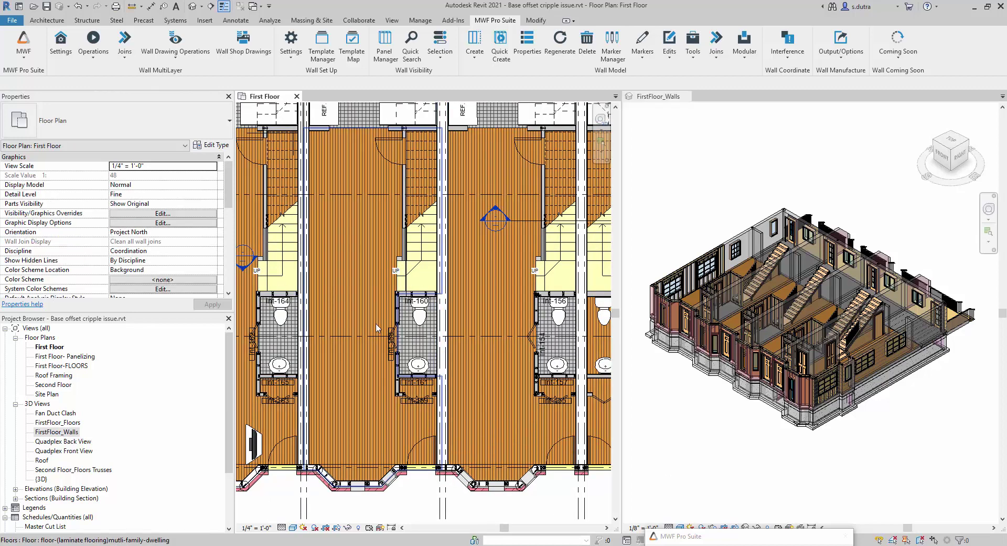
left_click(444, 371)
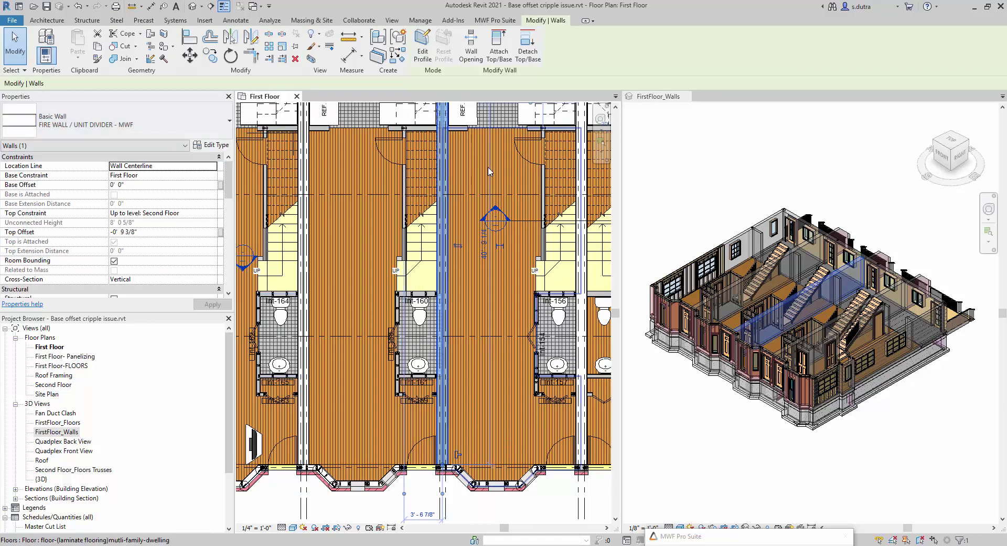
left_click(494, 21)
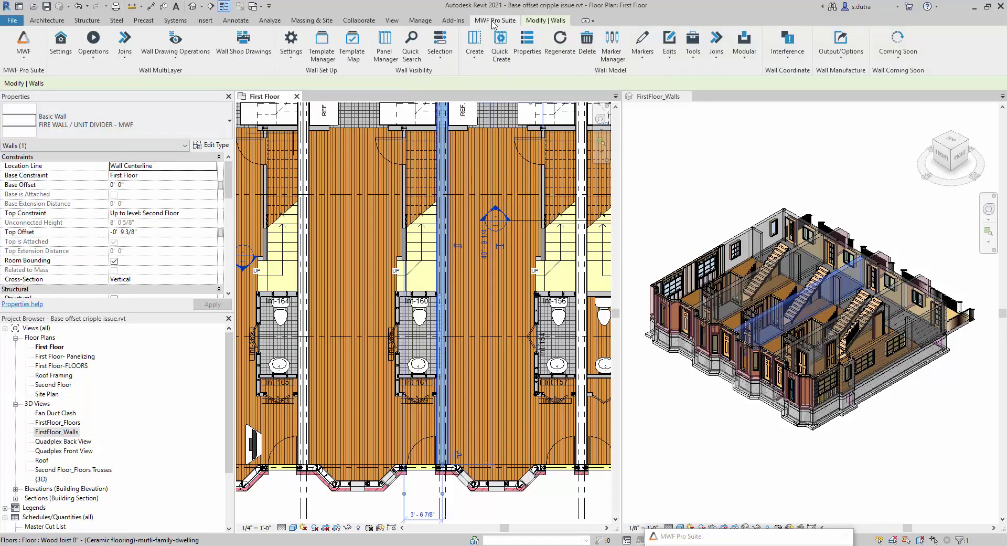
left_click(475, 41)
left_click_drag(484, 145, 676, 143)
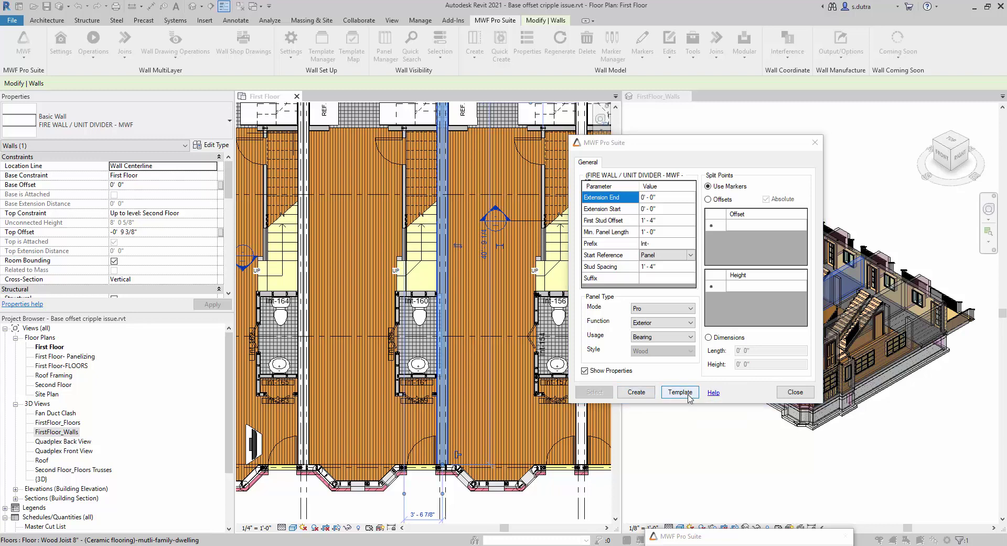
Step: Make the Wood template from the Default folder active and create the fire wall's panel with it
left_click(681, 392)
left_click(408, 216)
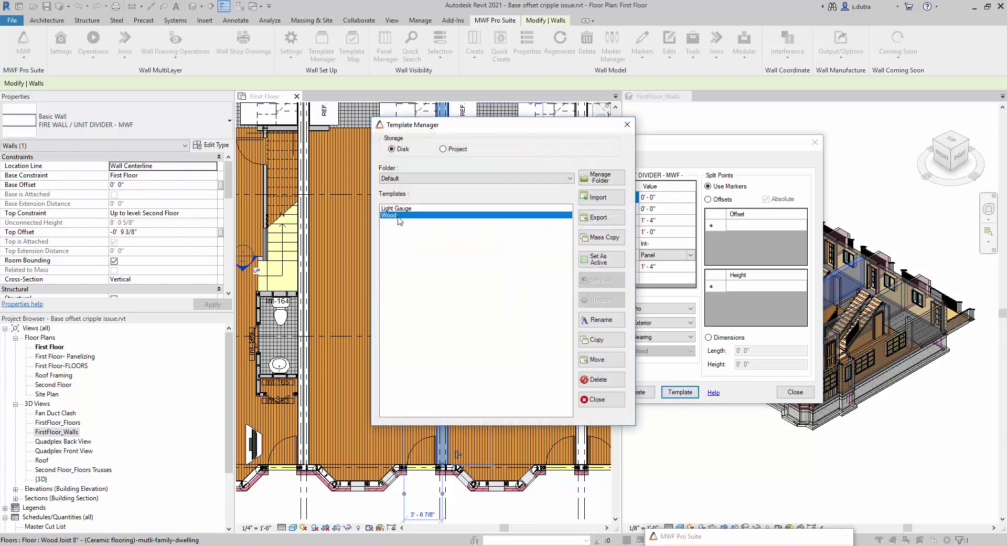
left_click(598, 259)
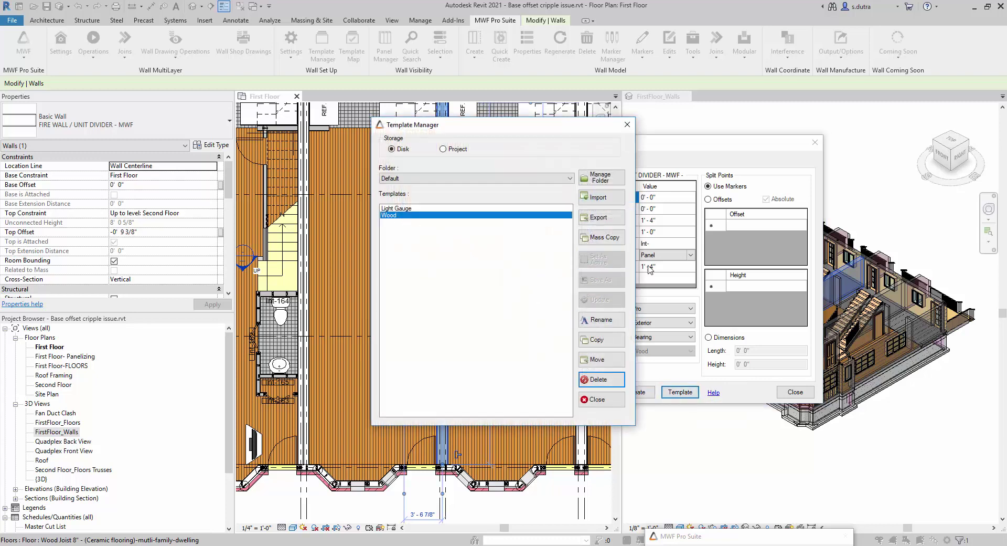
left_click(615, 401)
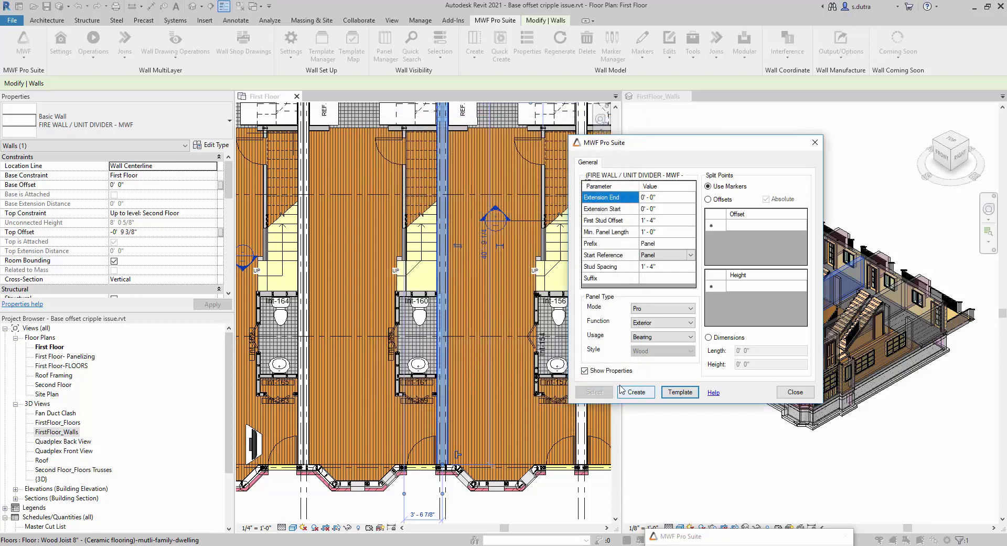
left_click(637, 393)
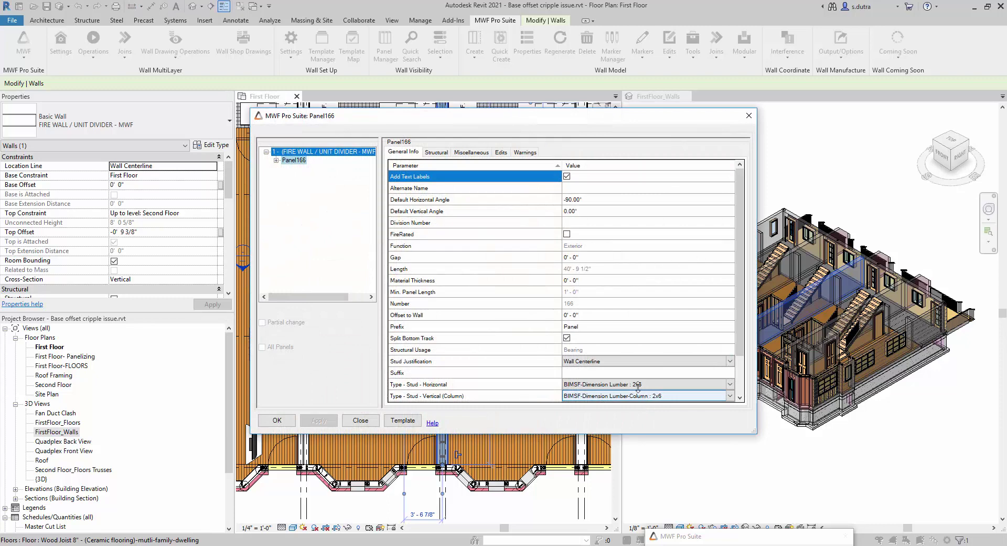
Step: Set the new panel's stud justification to Structural Centerline
left_click_drag(529, 126, 489, 101)
left_click_drag(718, 409, 733, 463)
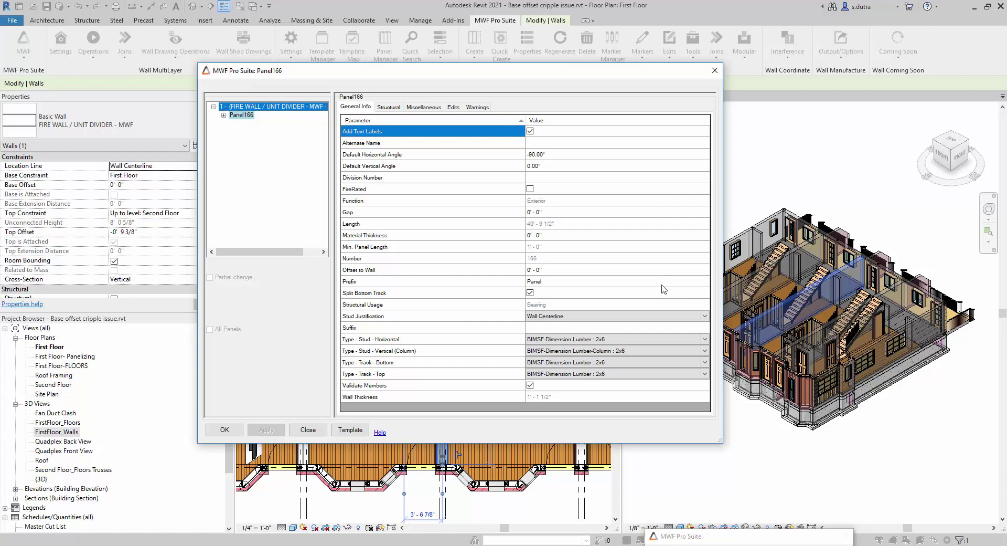
left_click(705, 316)
left_click(614, 333)
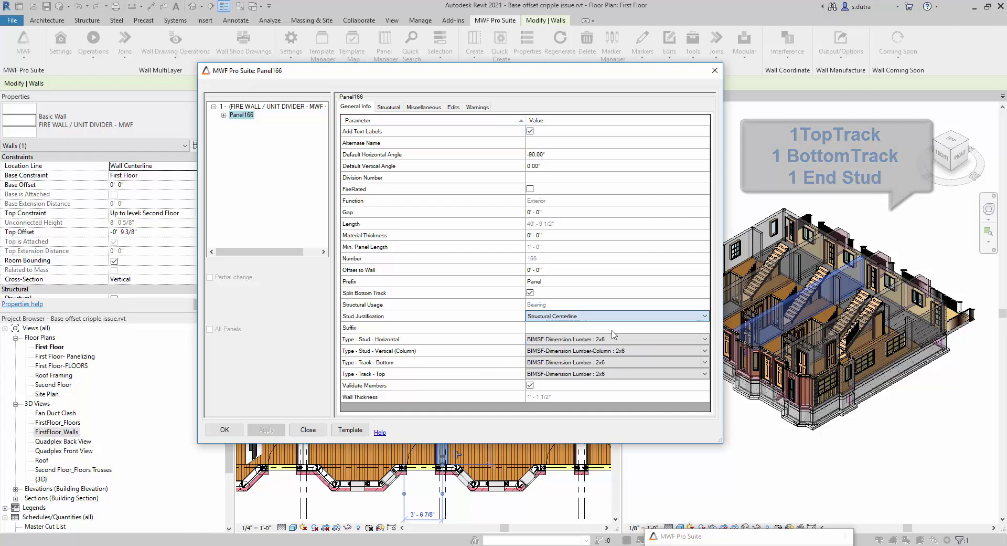
Step: Set the panel's bottom and top track types to BIMSF-Dimension Lumber : 2x12
left_click(706, 341)
left_click(705, 341)
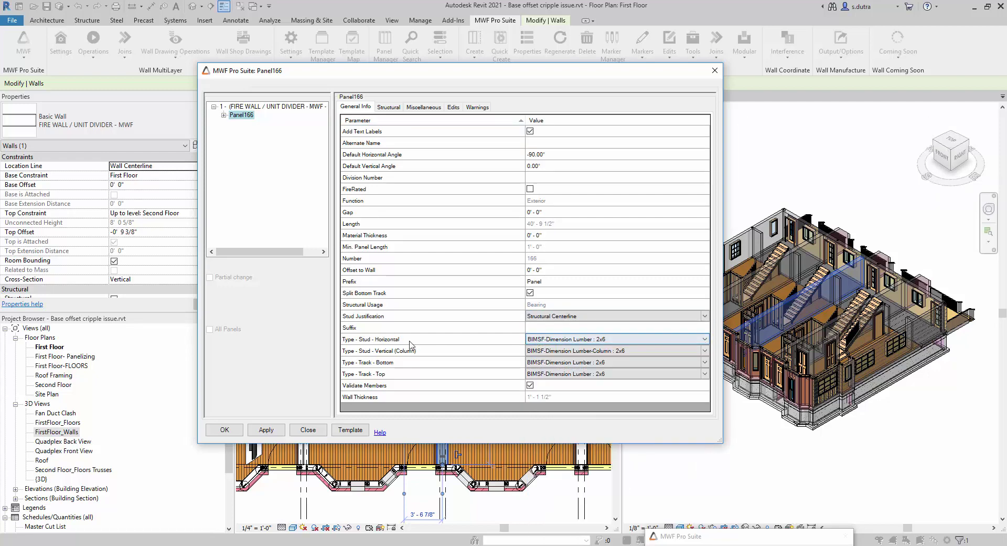
left_click(417, 355)
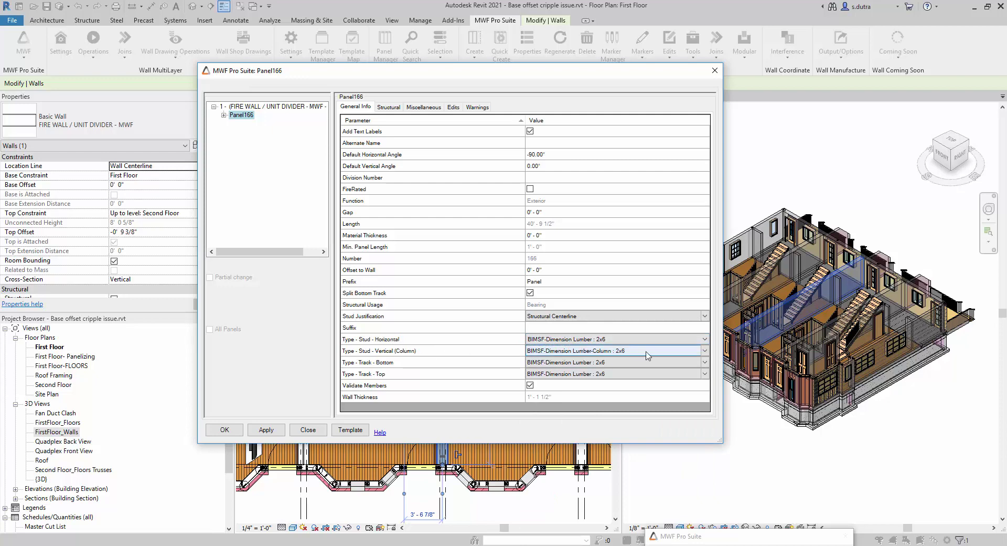
left_click(450, 364)
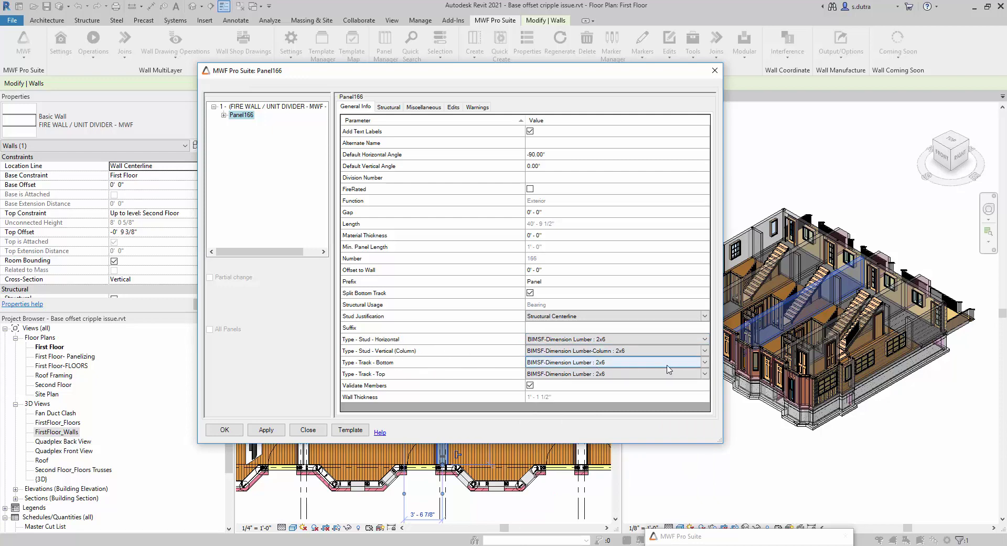
left_click(706, 363)
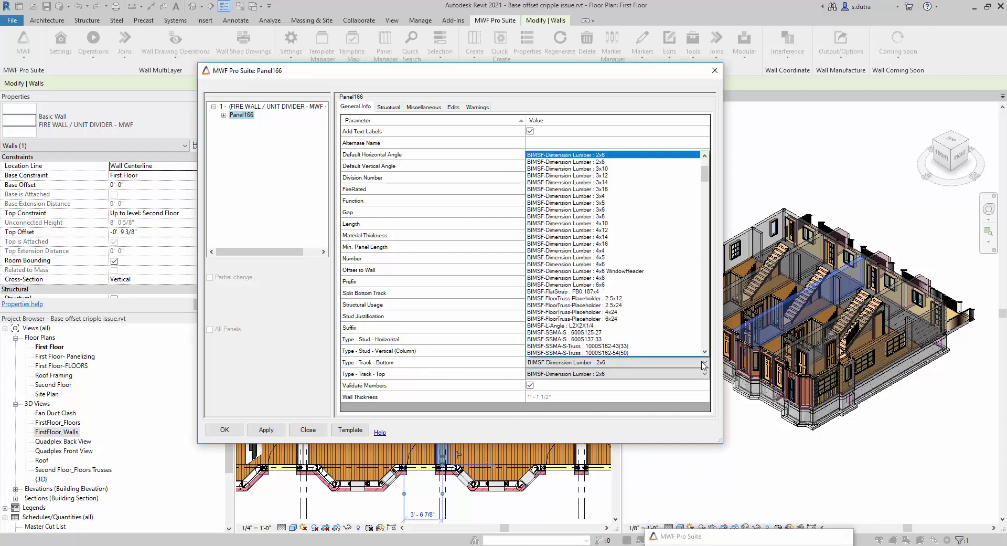
scroll(641, 182, "up", 2)
scroll(641, 181, "up", 2)
left_click(637, 187)
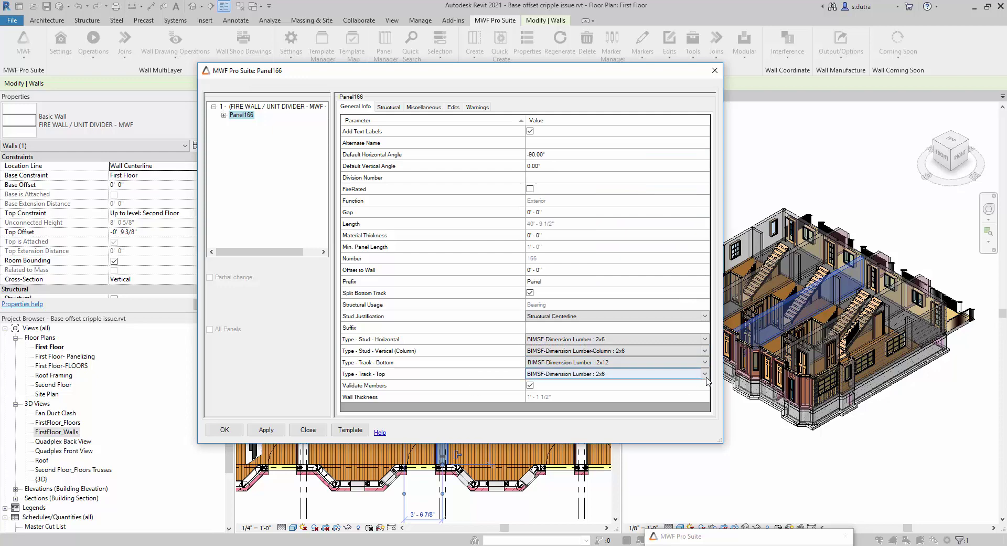
left_click(678, 374)
scroll(654, 214, "up", 3)
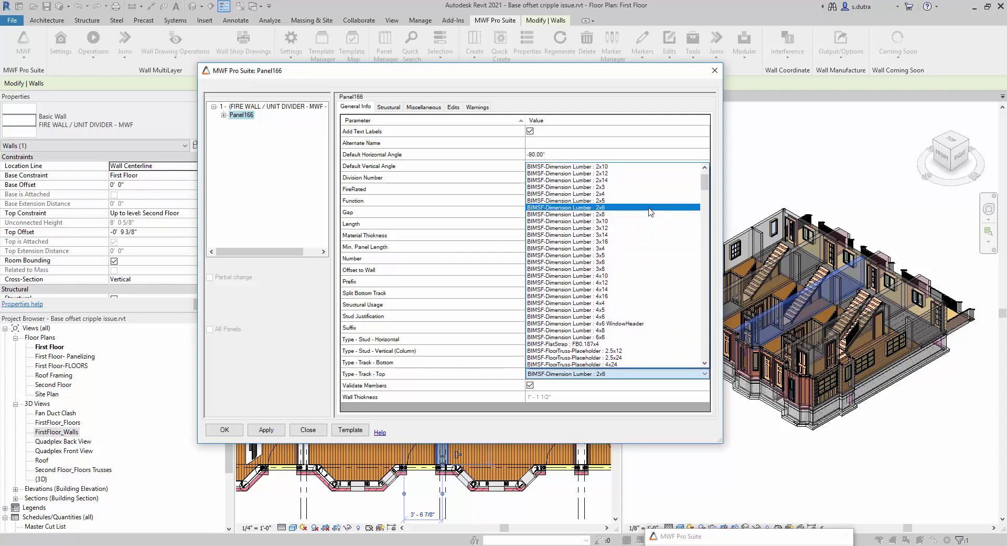
left_click(633, 174)
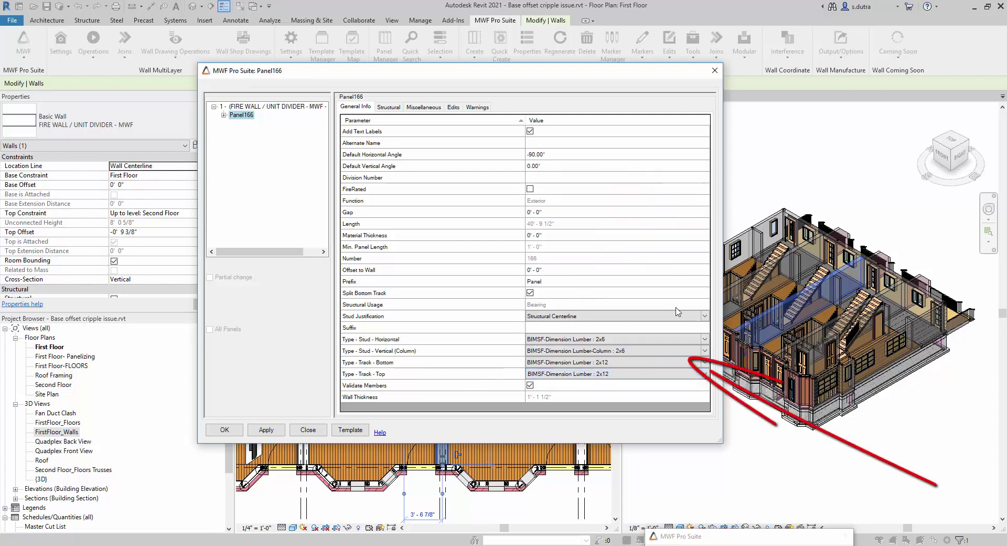
Step: Override the panel's start and end studs with BIMSF-Dimension Lumber-Column : 2x12 and apply the changes
left_click(424, 106)
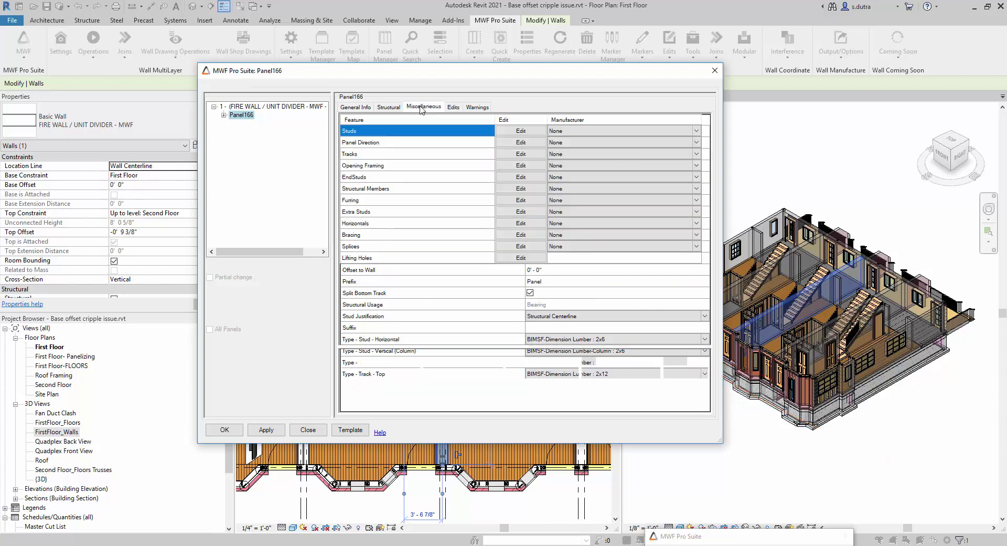
left_click(521, 177)
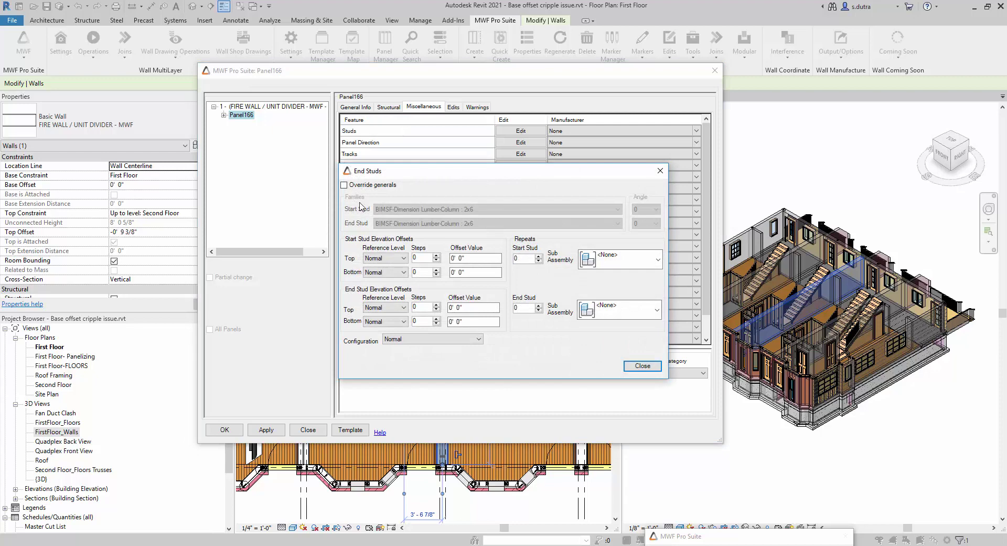
left_click(345, 185)
left_click(616, 210)
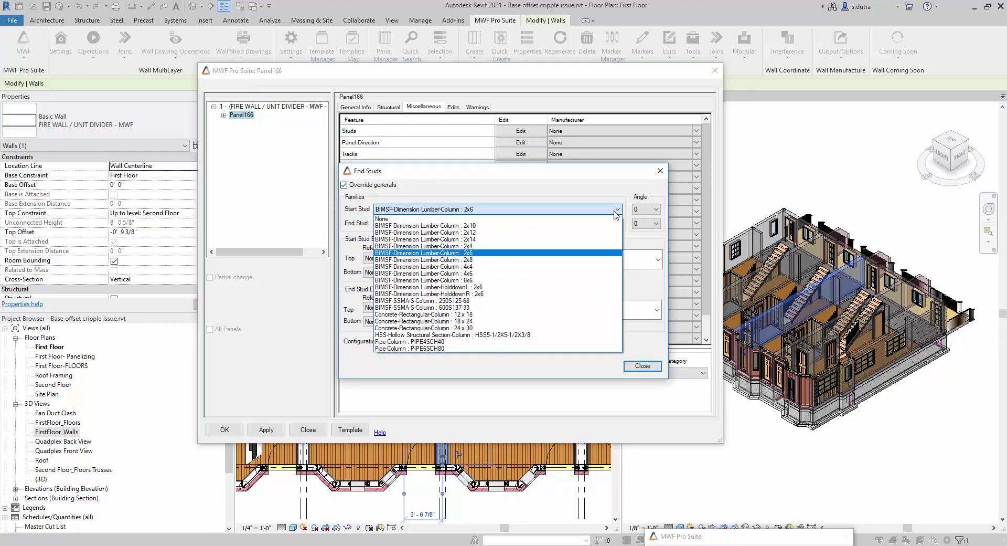
left_click(604, 232)
left_click(603, 224)
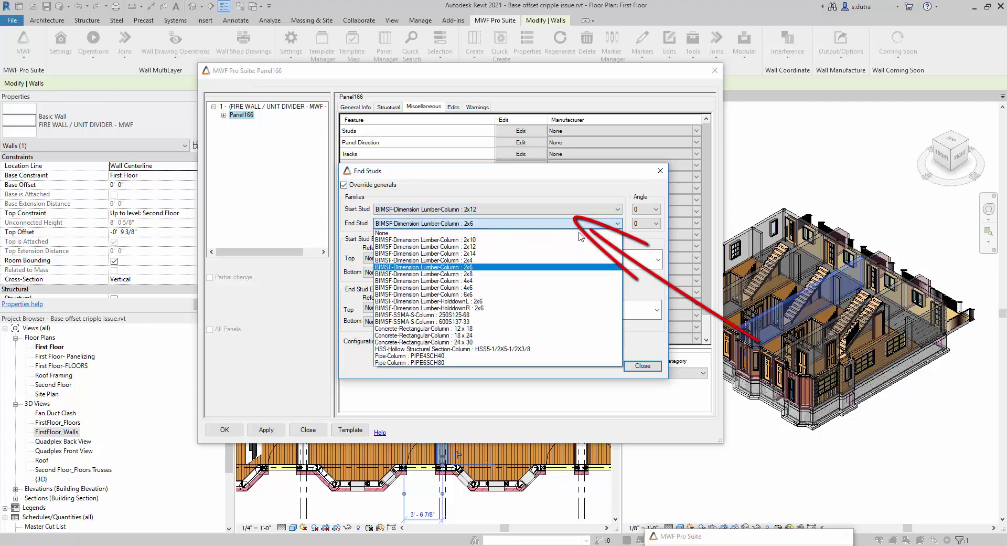
left_click(579, 247)
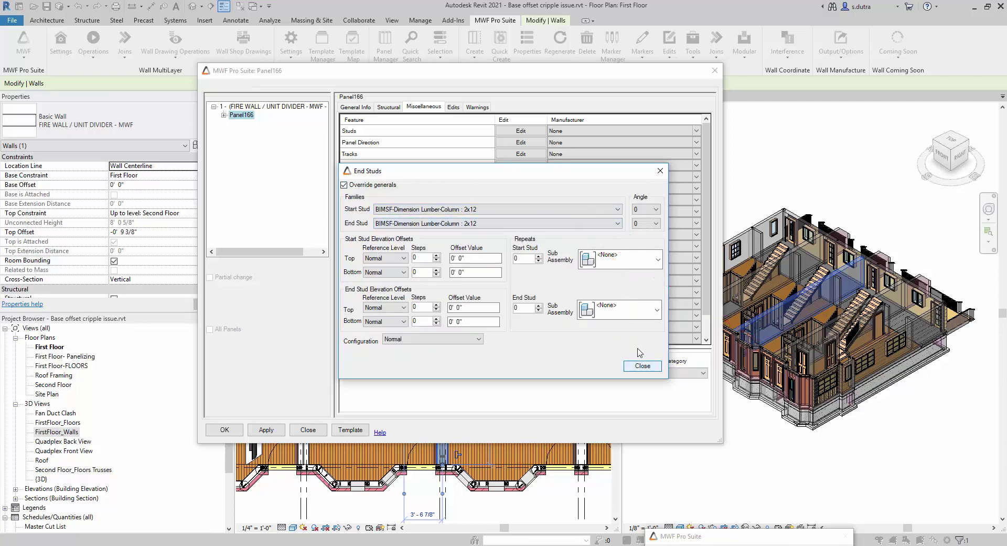
left_click(643, 365)
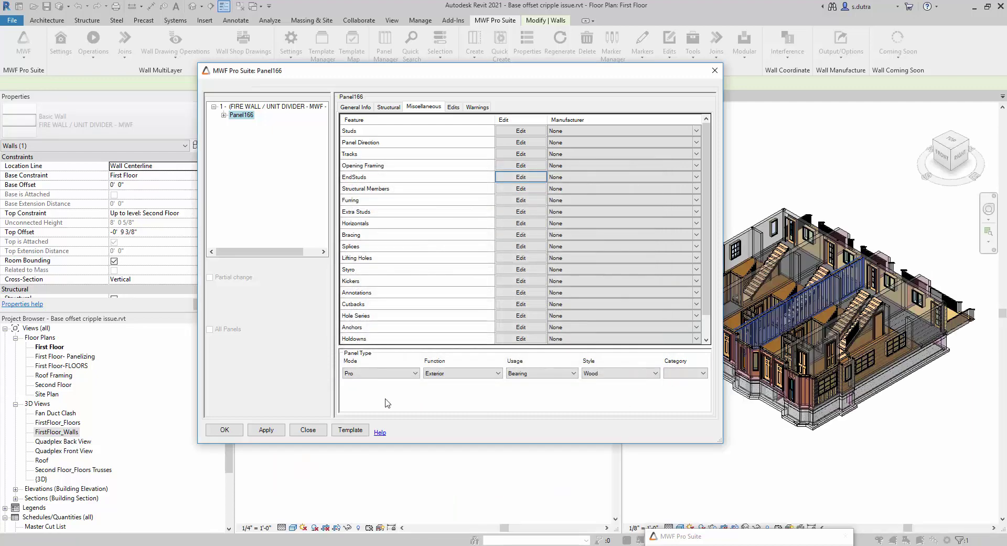
left_click(267, 430)
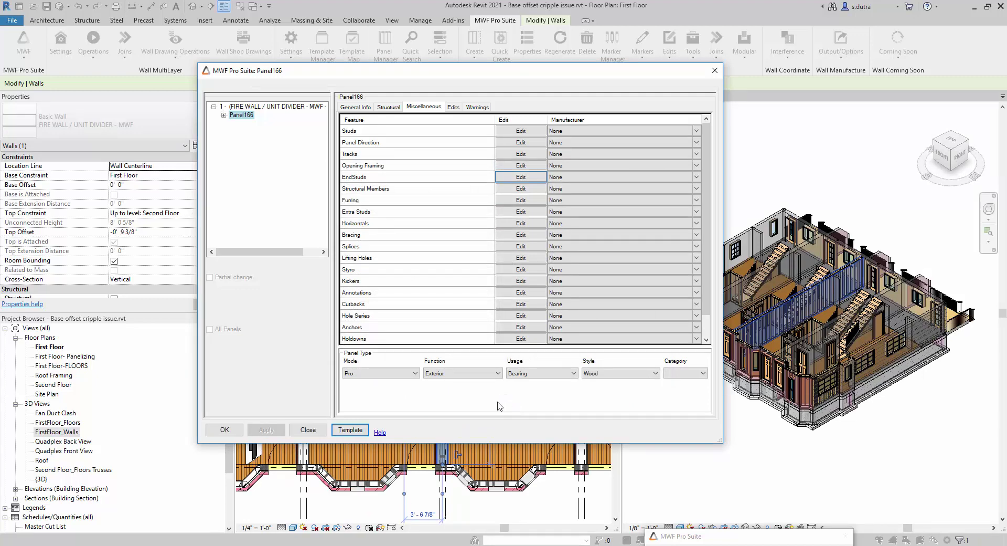
Step: Switch the fire wall panel's structural members to Chase and close the panel's properties
left_click(518, 189)
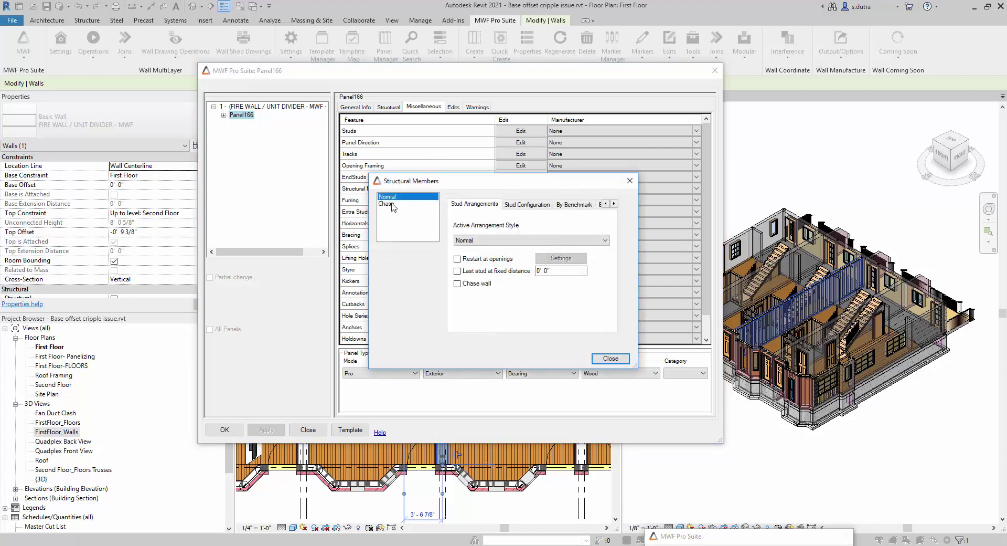
left_click(394, 204)
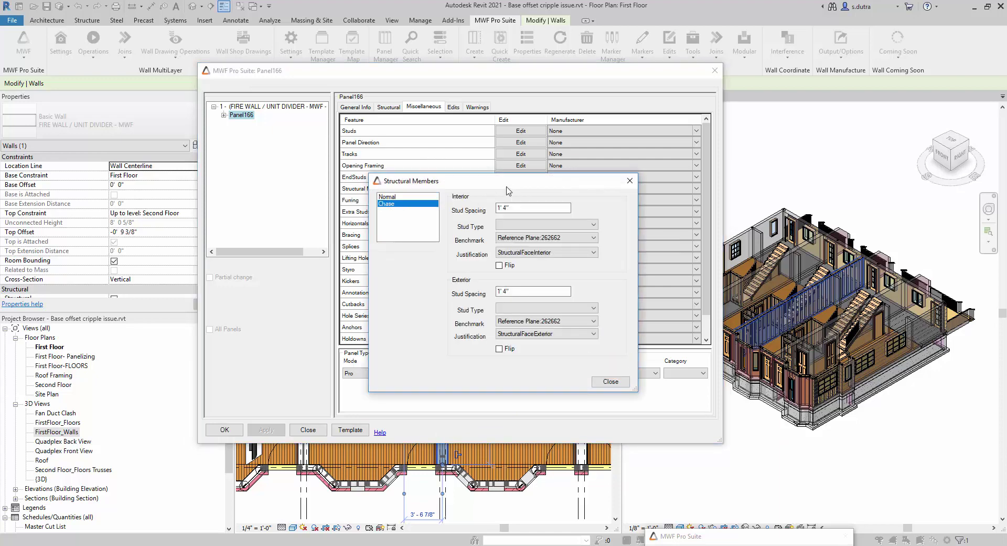
left_click_drag(508, 191, 480, 187)
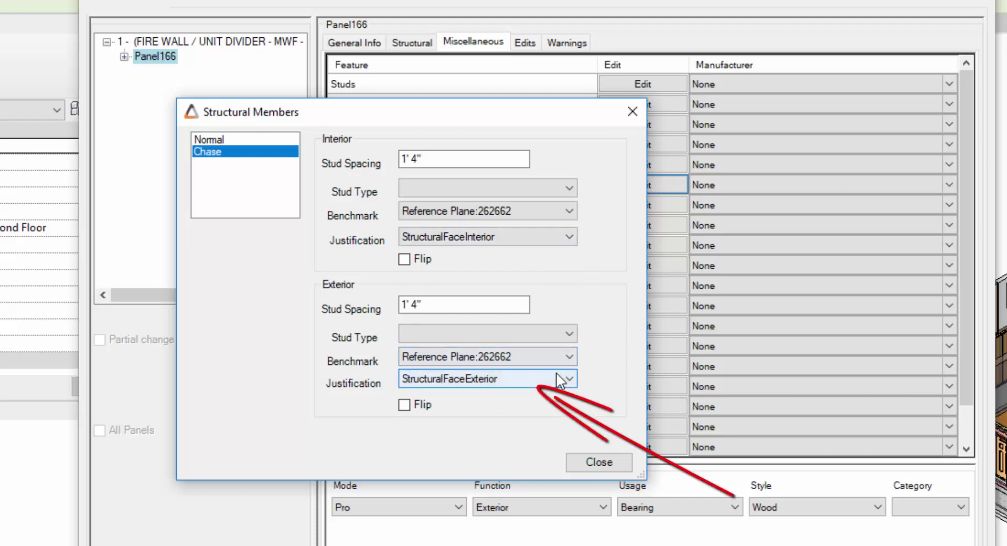
left_click(622, 463)
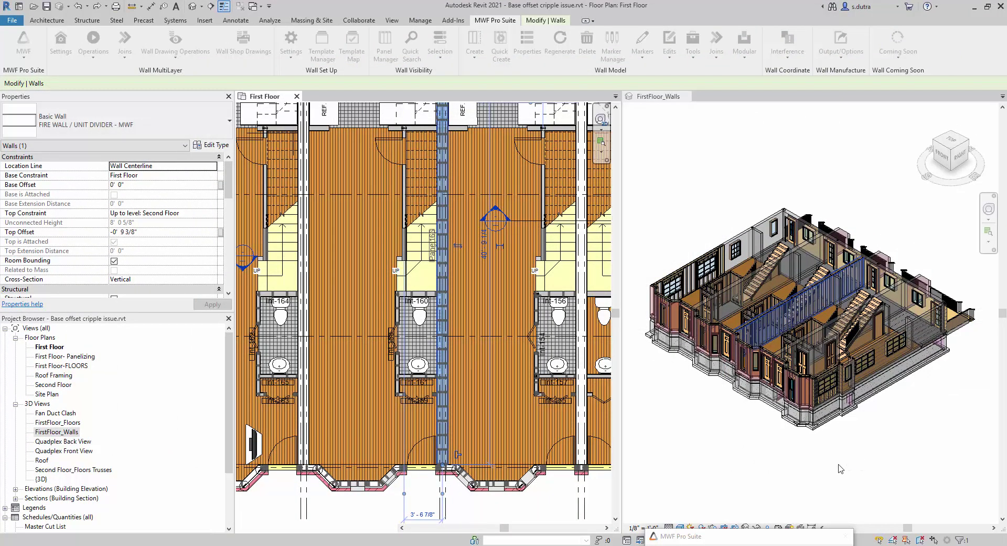
left_click(774, 489)
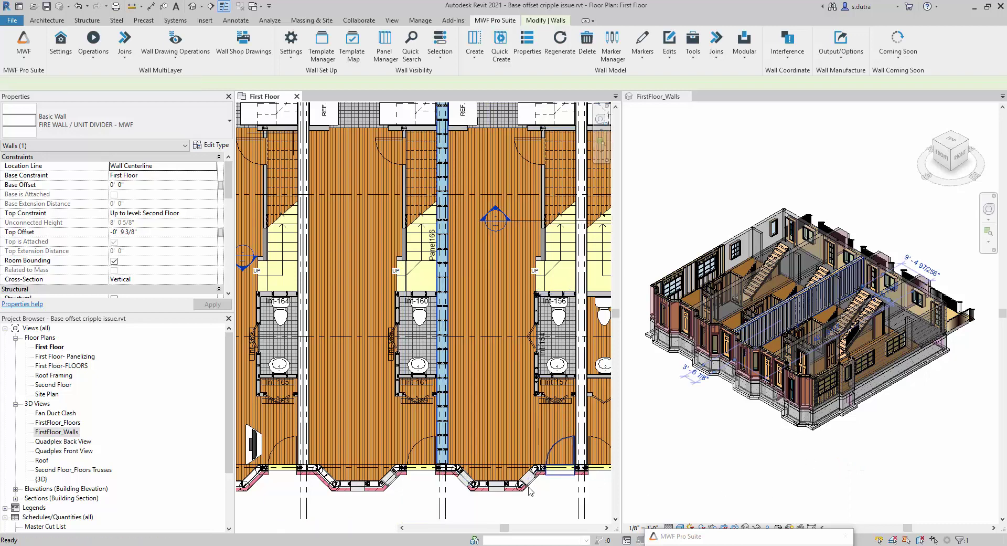
Step: Examine the paired chase studs and end studs along the fire wall in the floor plan and the 3D view
scroll(452, 467, "up", 8)
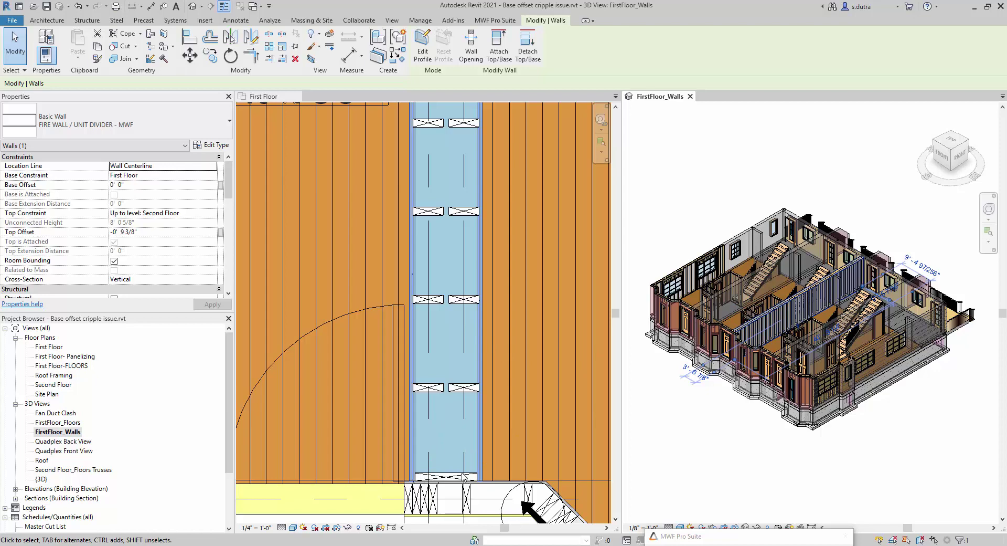
scroll(452, 475, "down", 5)
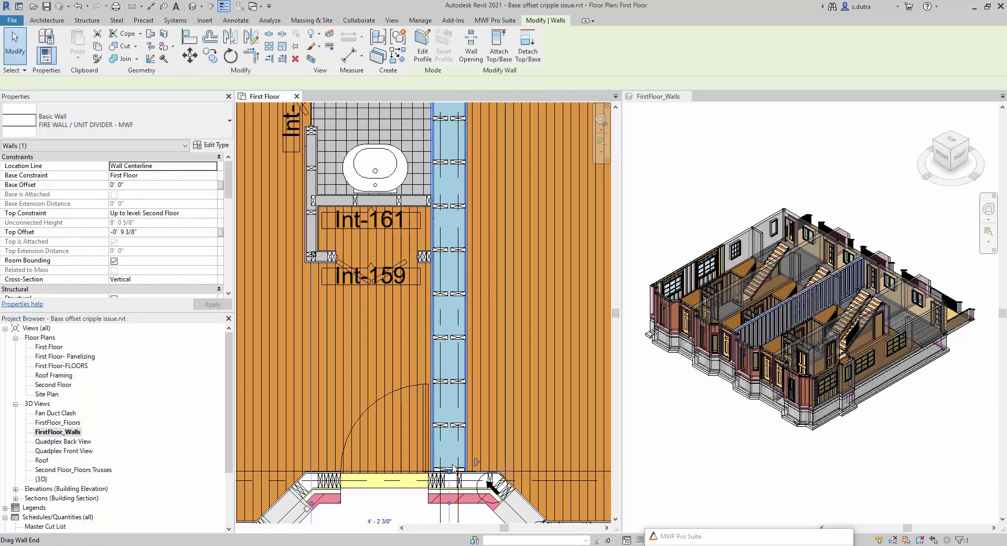
left_click(505, 253)
middle_click_drag(505, 253, 419, 300)
scroll(429, 317, "up", 3)
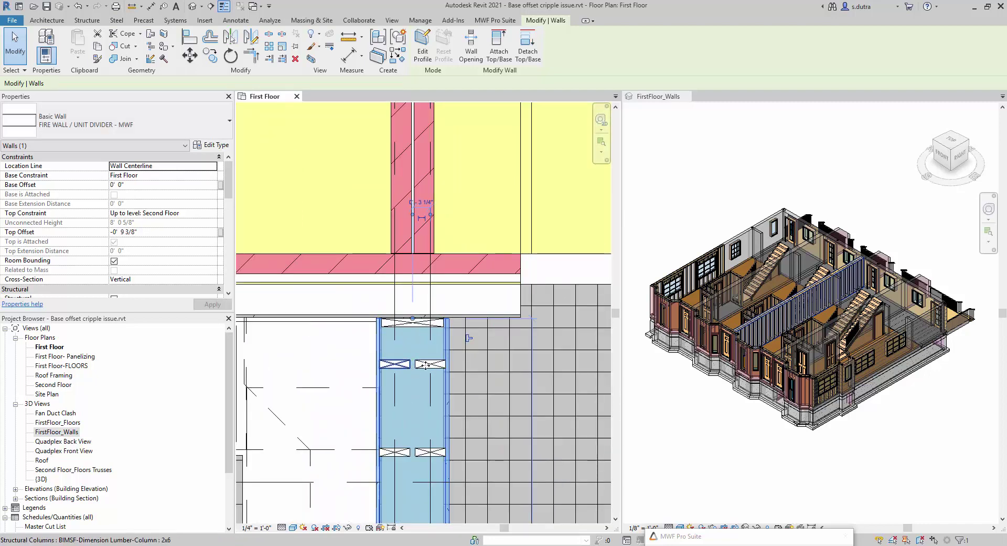
scroll(757, 323, "up", 6)
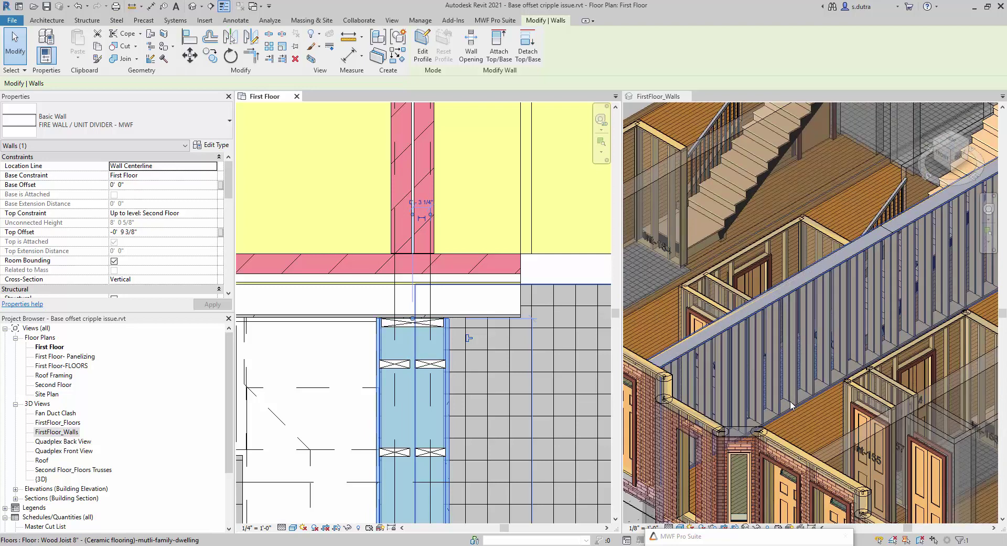
scroll(790, 405, "up", 4)
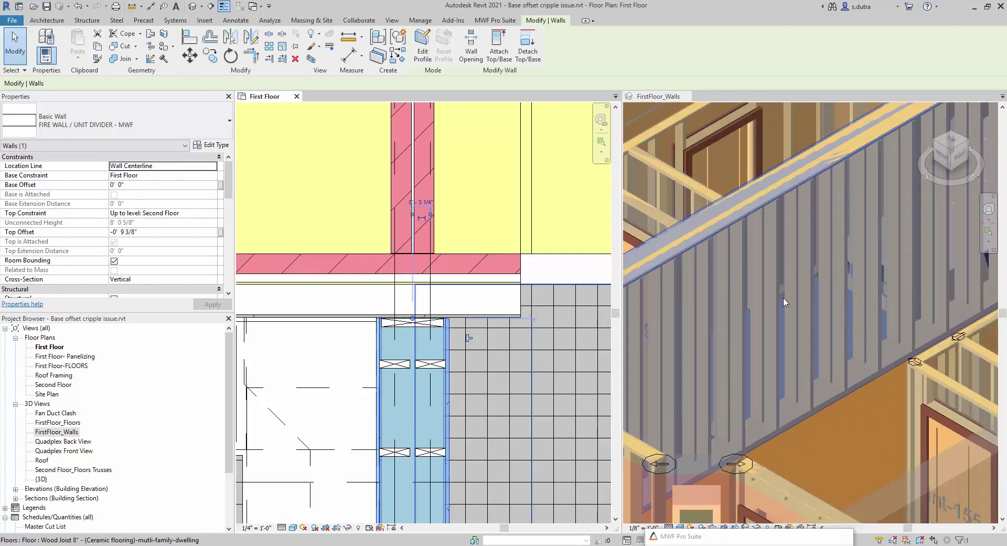
scroll(842, 374, "down", 5)
left_click(705, 328)
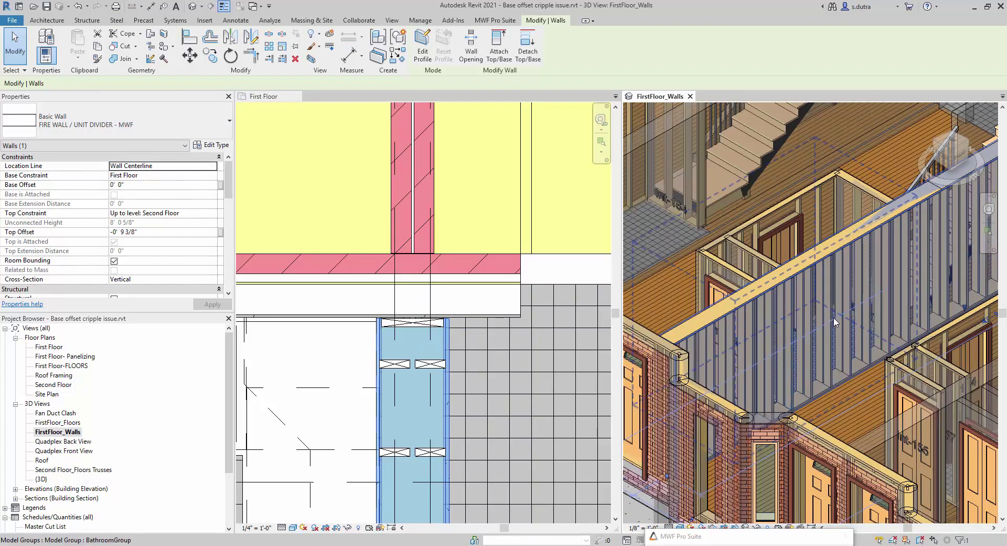
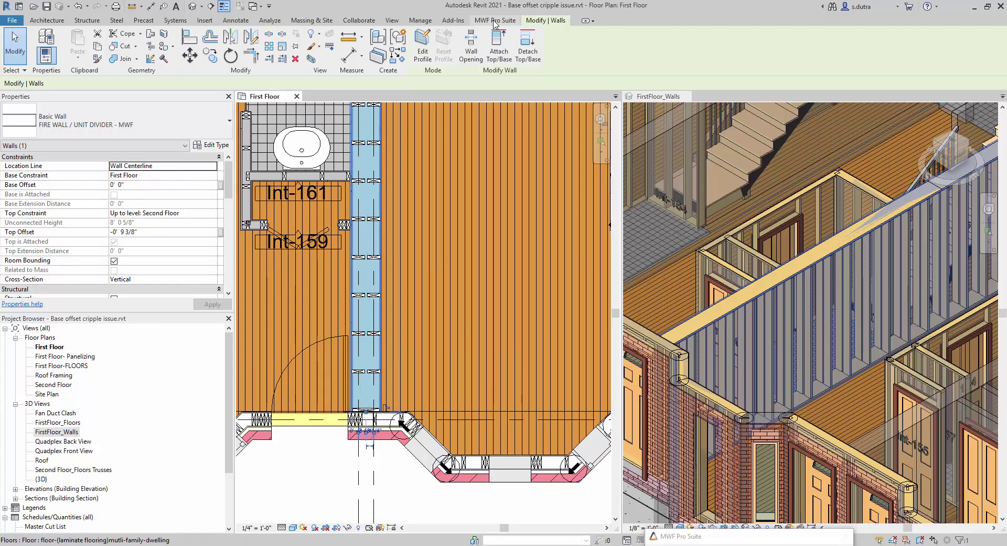
Step: Place two mwfBenchmark : Default benchmarks by selecting points on the floor beside the fire wall, using the prefix Chase
left_click(494, 21)
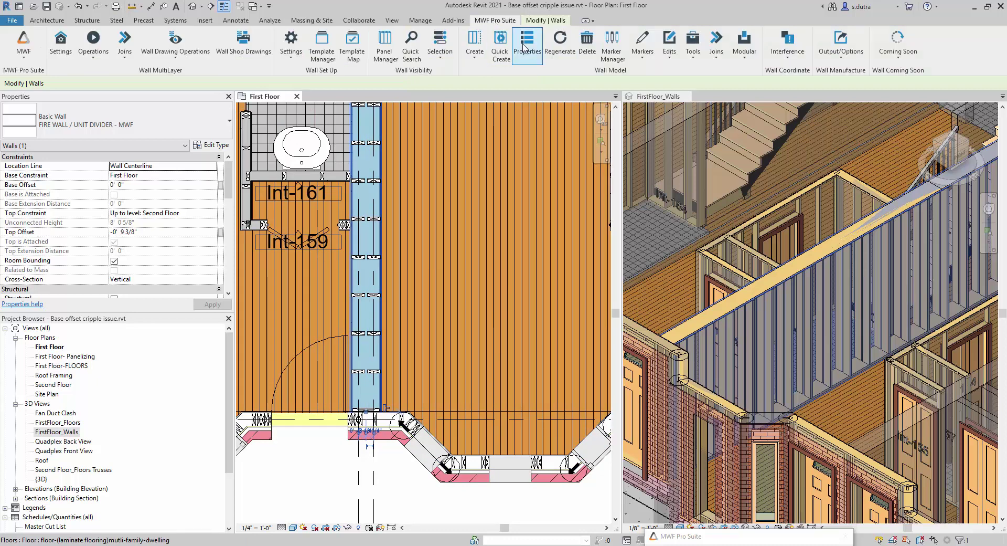
left_click(644, 64)
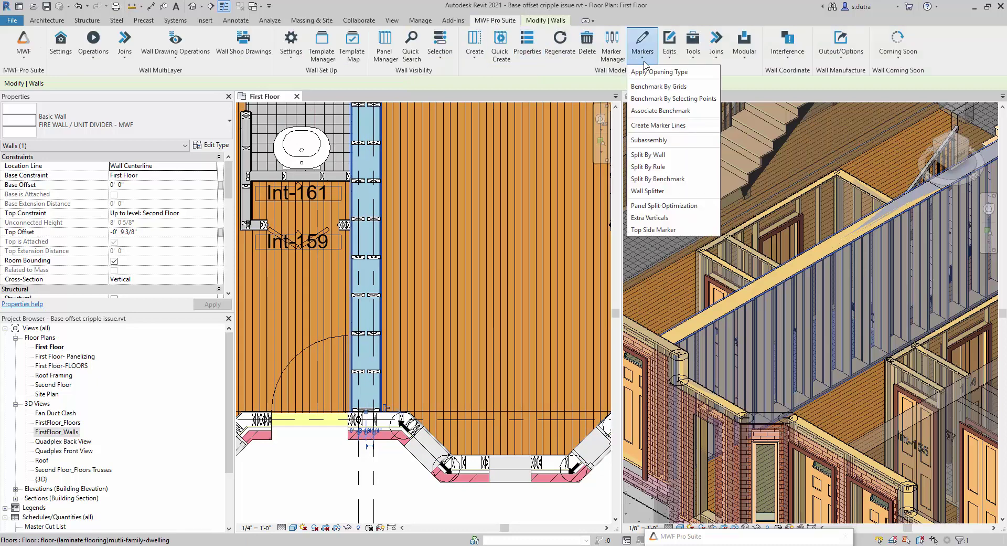
left_click(703, 99)
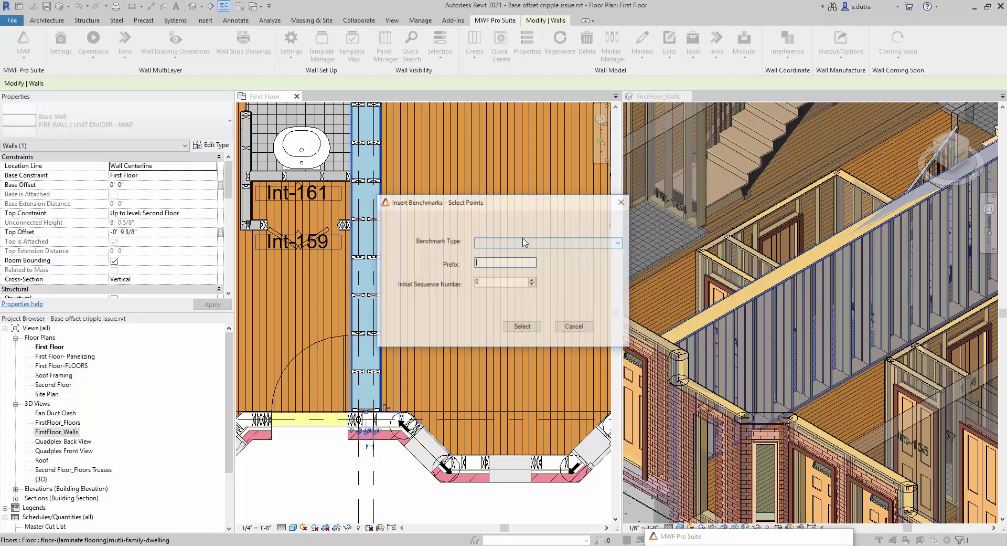
left_click(535, 244)
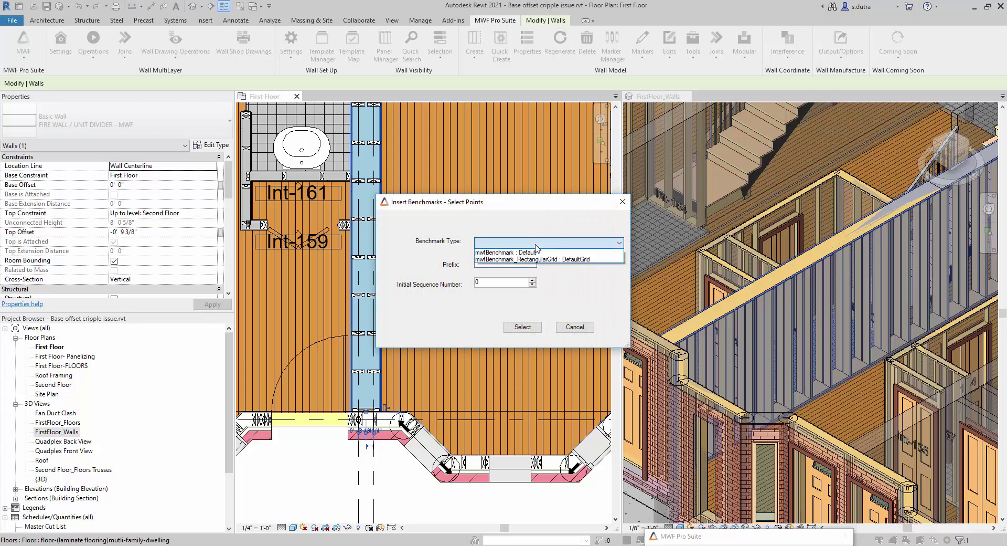
left_click(592, 252)
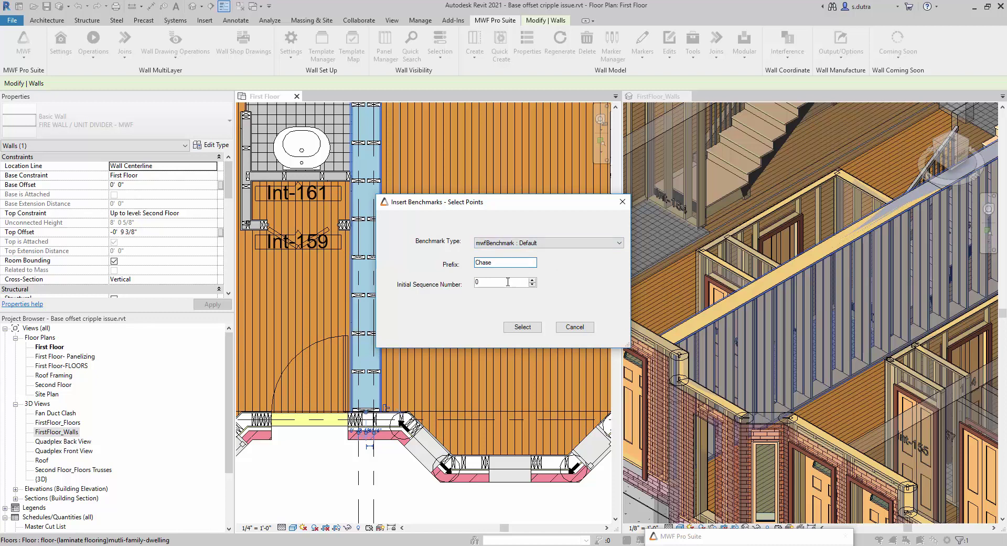
left_click(525, 327)
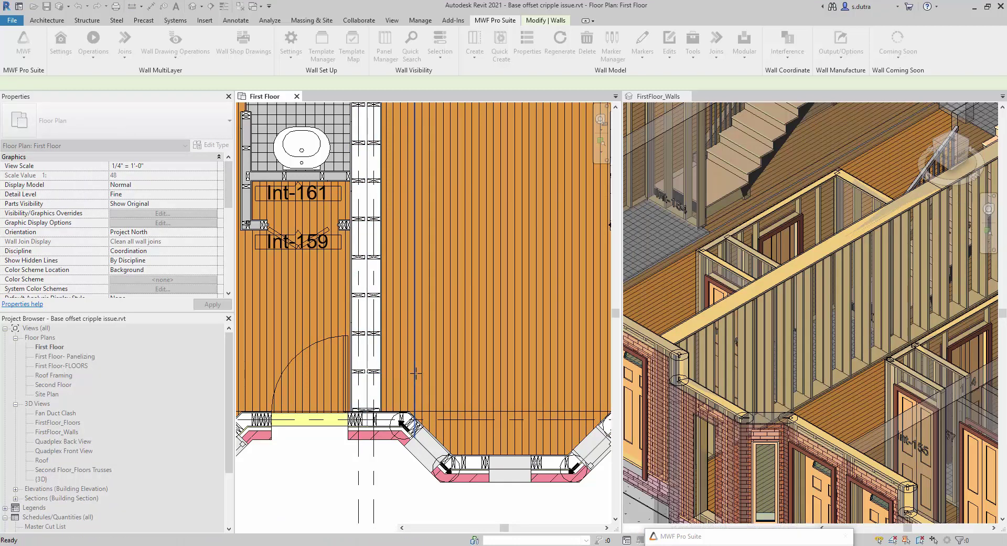
left_click(416, 372)
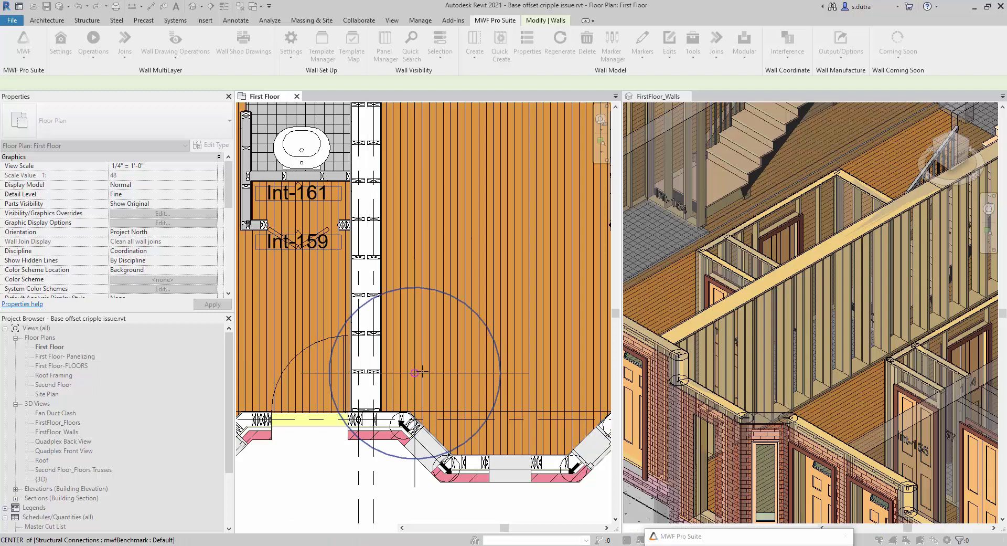
left_click(436, 199)
Step: Align the lower benchmark with the center of the fire wall stud nearest the 2x12 end stud at the bay-window end
scroll(375, 396, "up", 5)
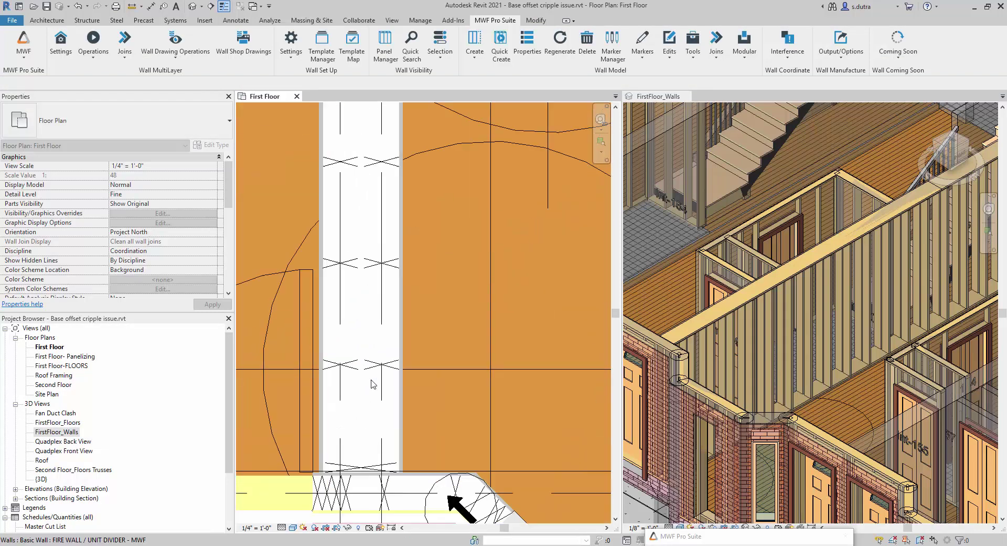
key("a")
key("l")
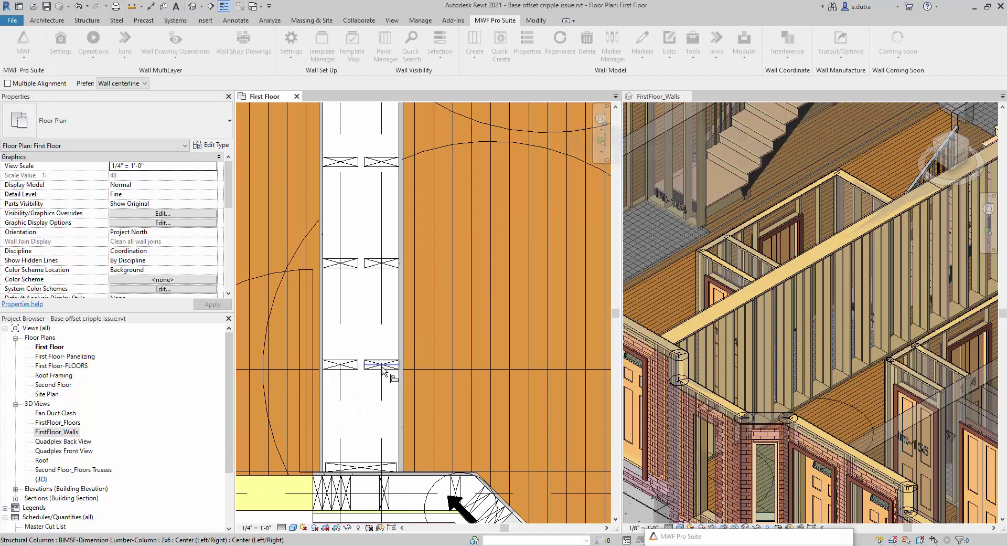
scroll(446, 373, "down", 3)
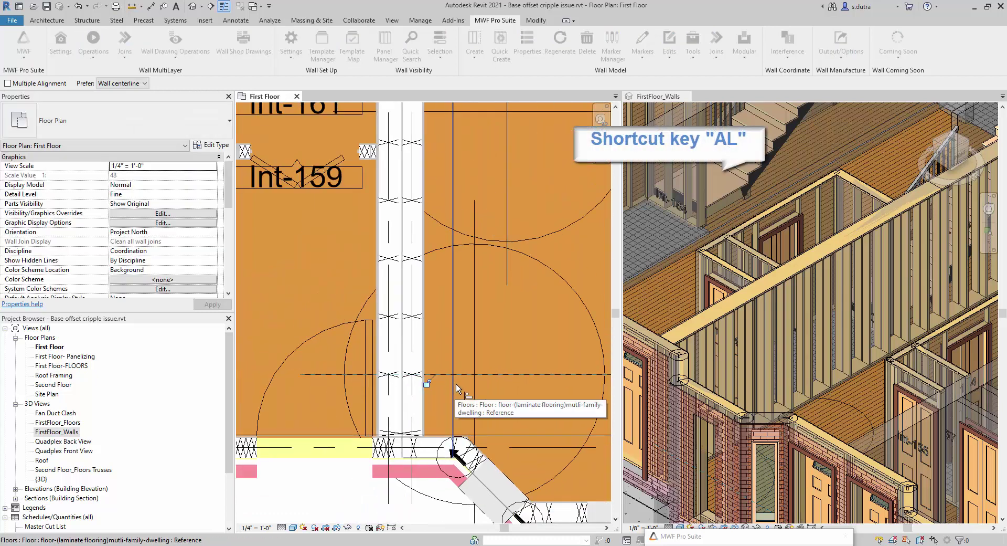
scroll(448, 388, "down", 2)
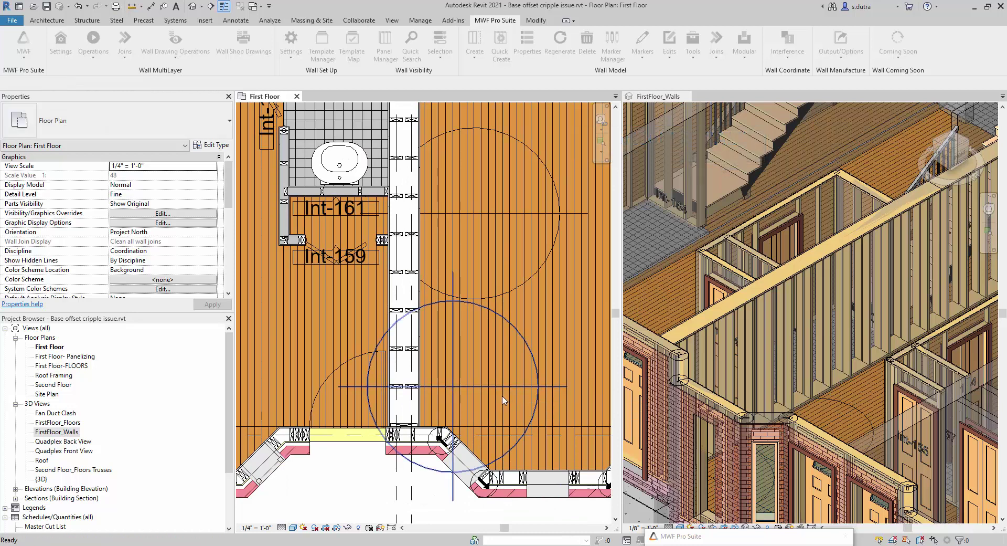
Step: Align the upper benchmark with the lower benchmark's horizontal centerline
key("Escape")
key("a")
key("l")
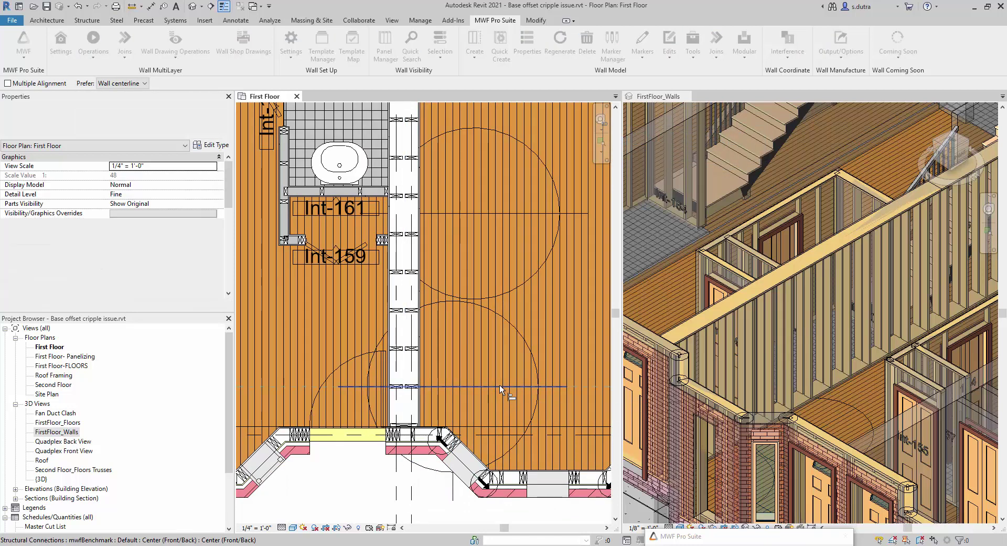
left_click(503, 214)
key("Escape")
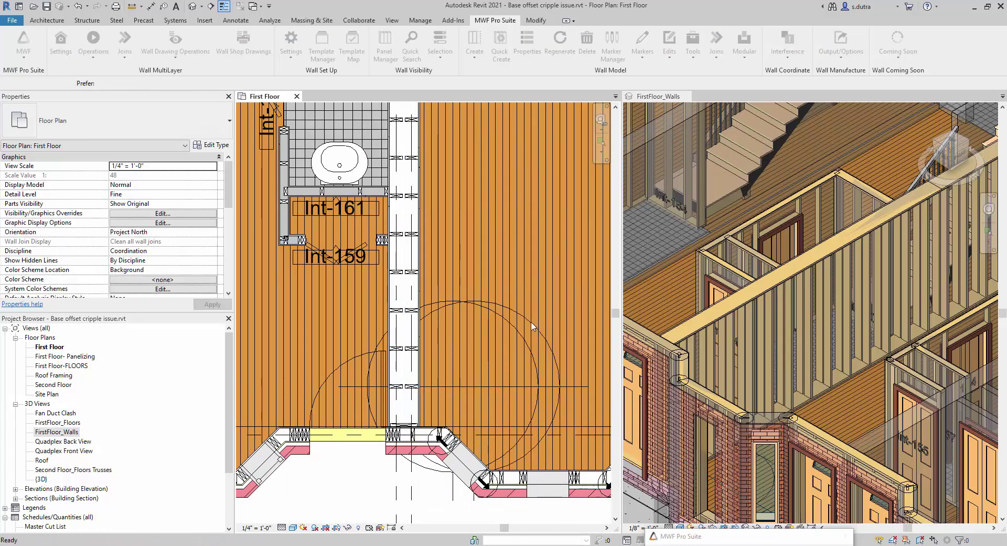
Step: Move the Chase2 benchmark 8 inches up along the fire wall, away from the bay-window end
key("m")
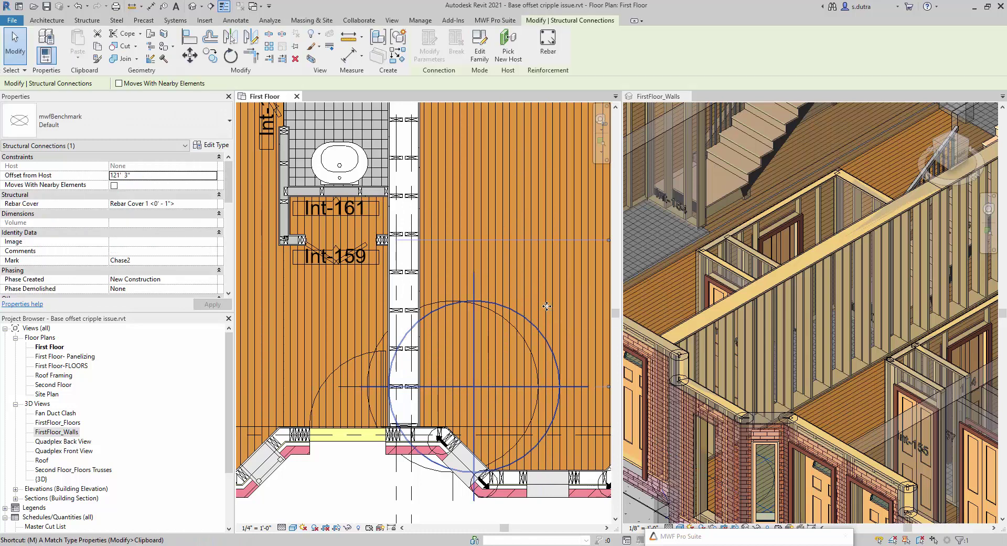
key("v")
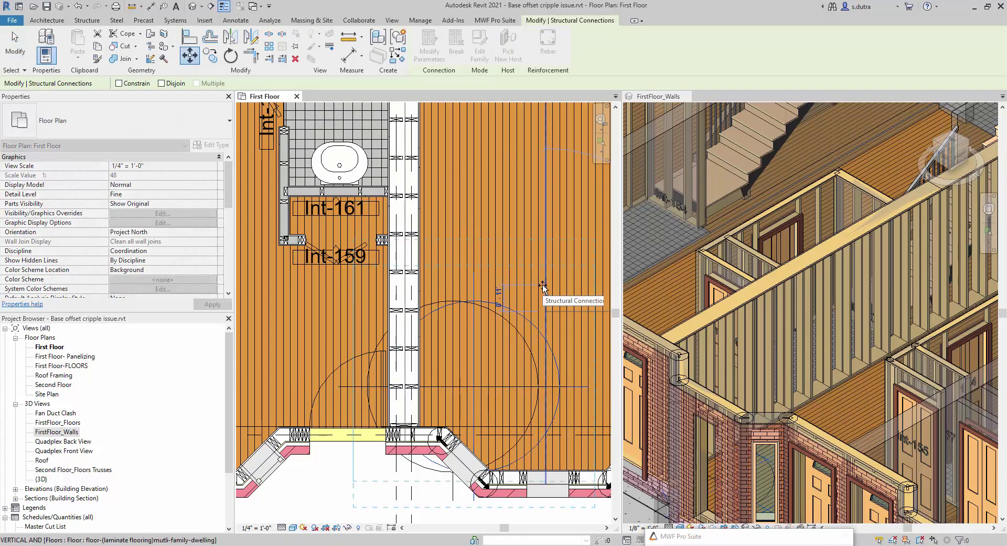
type("15")
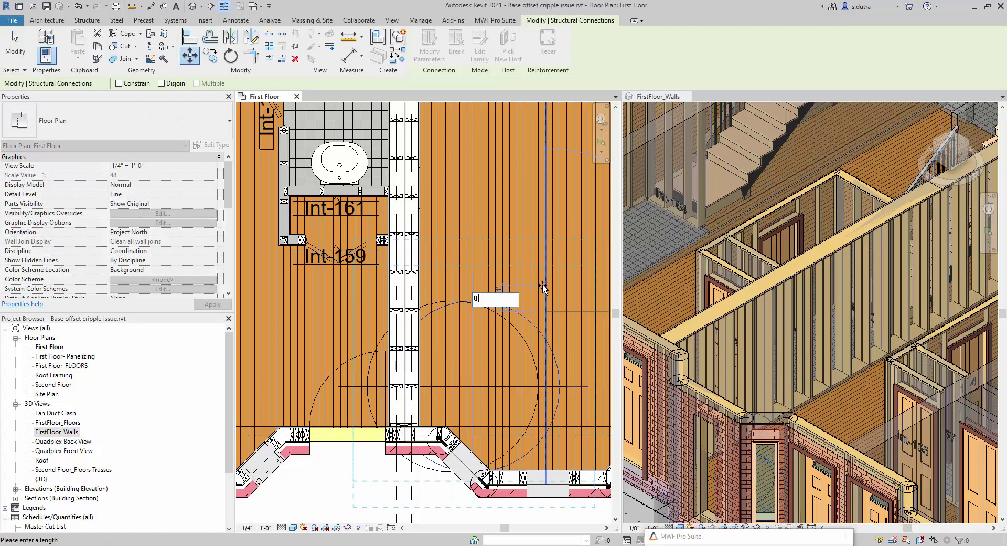
key("Return")
scroll(497, 366, "up", 4)
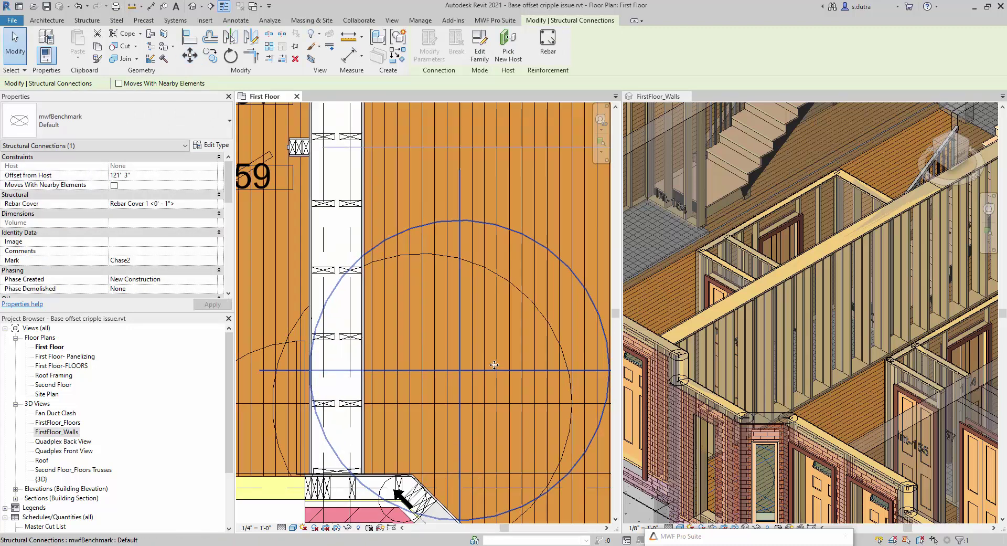
key("Escape")
Step: Check the Mark value of each of the two benchmarks in its properties
left_click(497, 365)
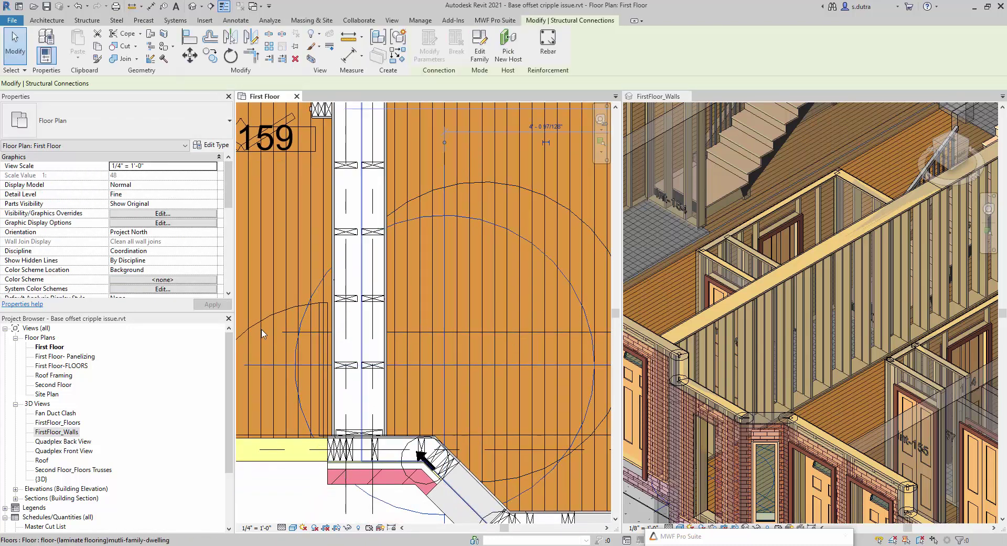
scroll(229, 220, "down", 10)
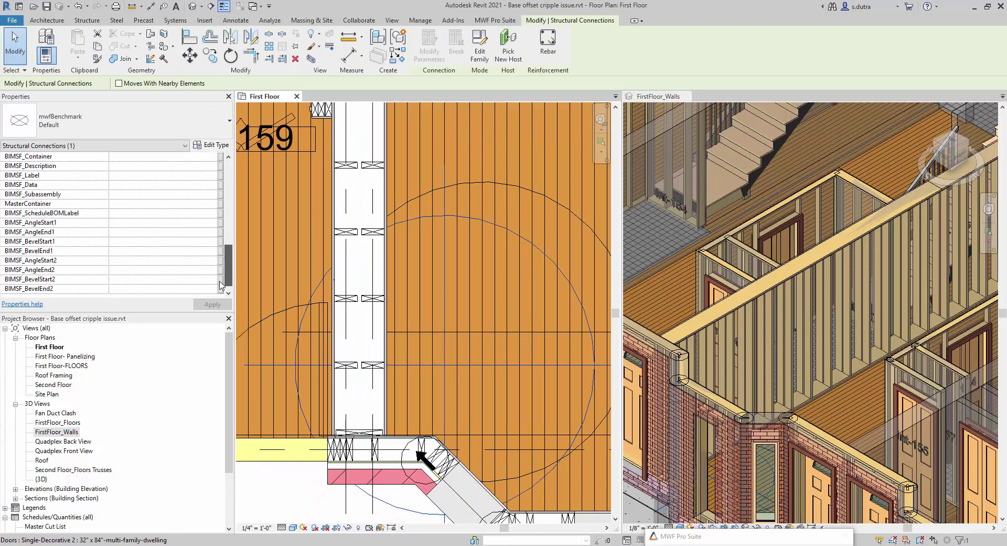
scroll(230, 224, "up", 5)
scroll(229, 224, "up", 1)
left_click(482, 262)
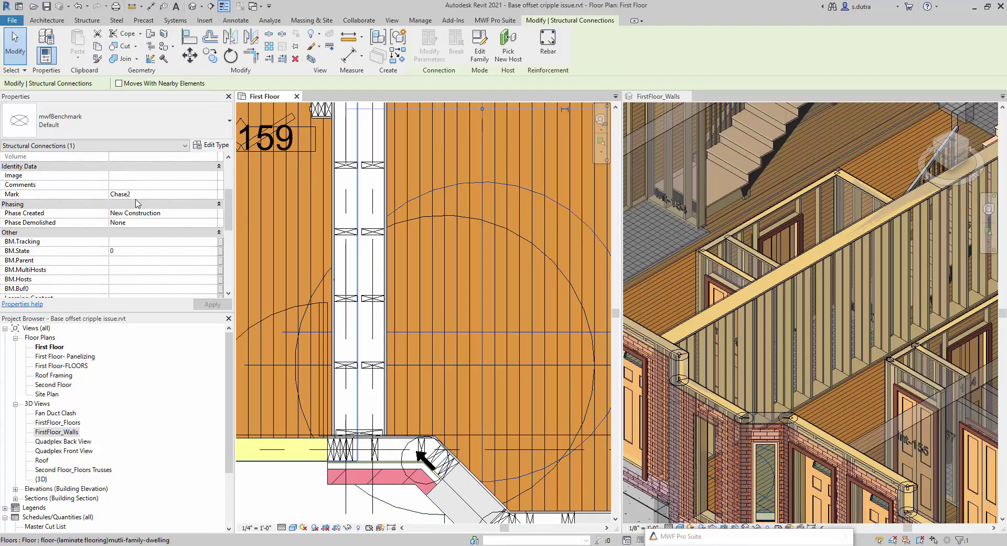
Step: Set the interior benchmark to Chase1 in the chase structural members settings of the fire wall panel
left_click(371, 300)
left_click(498, 21)
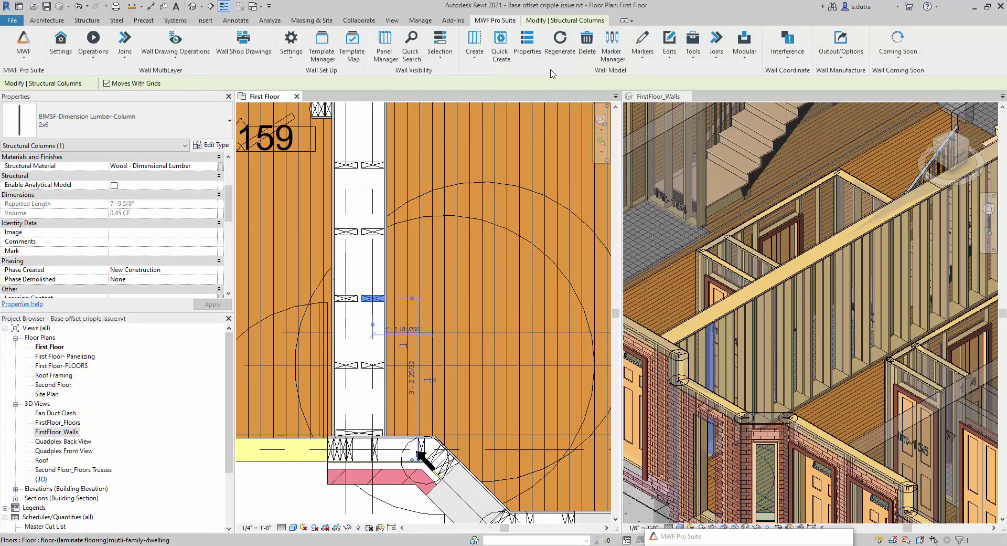
left_click(525, 50)
left_click(481, 126)
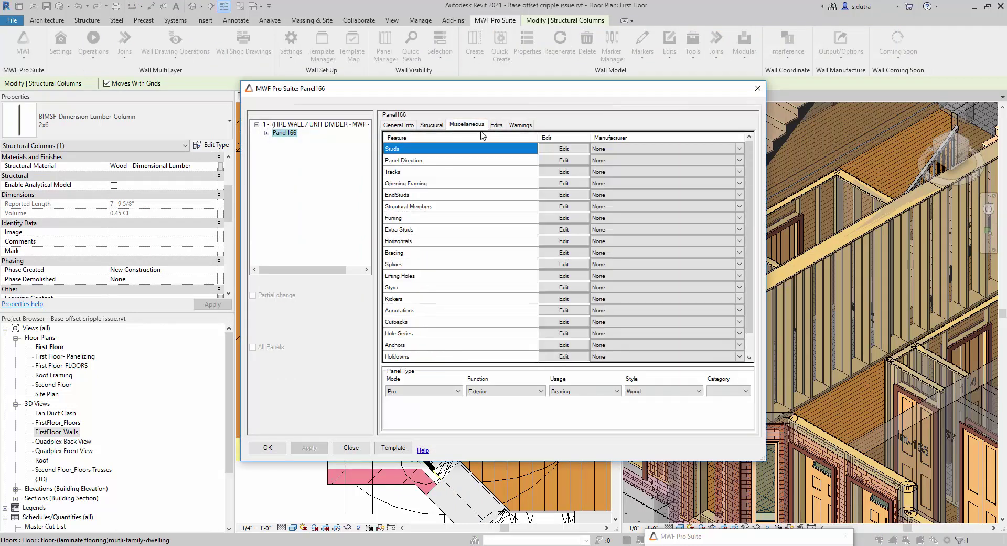
left_click(564, 206)
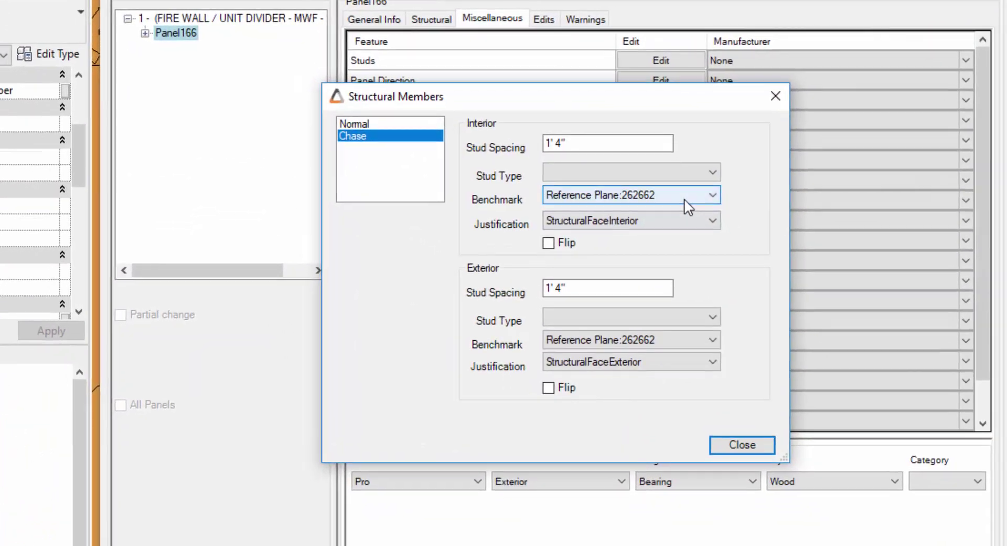
left_click(687, 201)
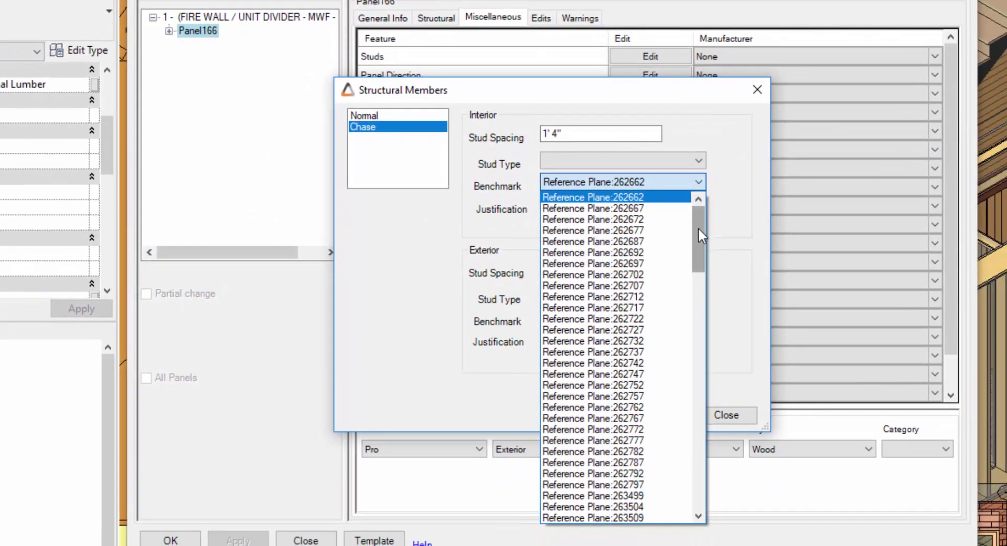
left_click_drag(698, 228, 700, 475)
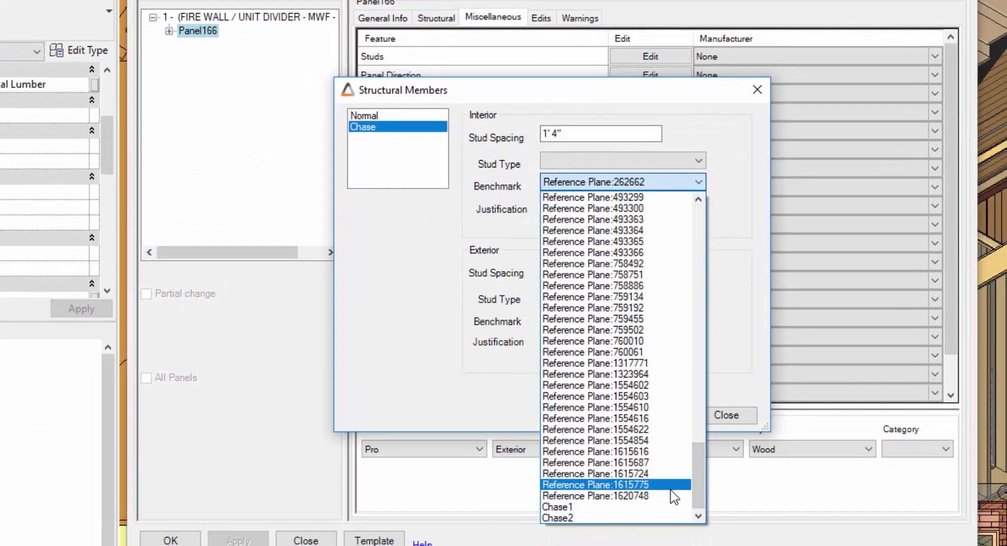
left_click(624, 507)
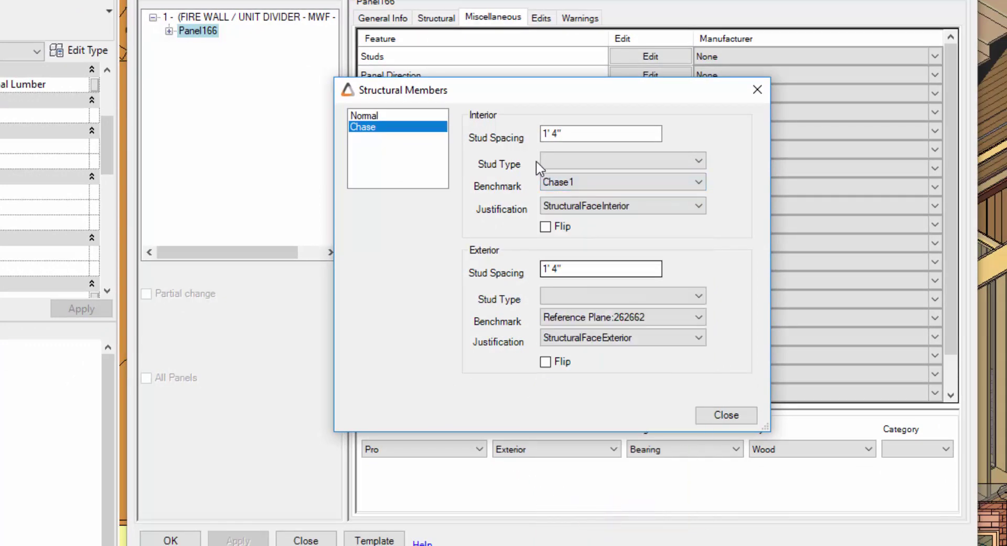
Step: Set the exterior chase benchmark to Chase2 and apply the changed properties to reframe the fire wall panel
left_click(671, 321)
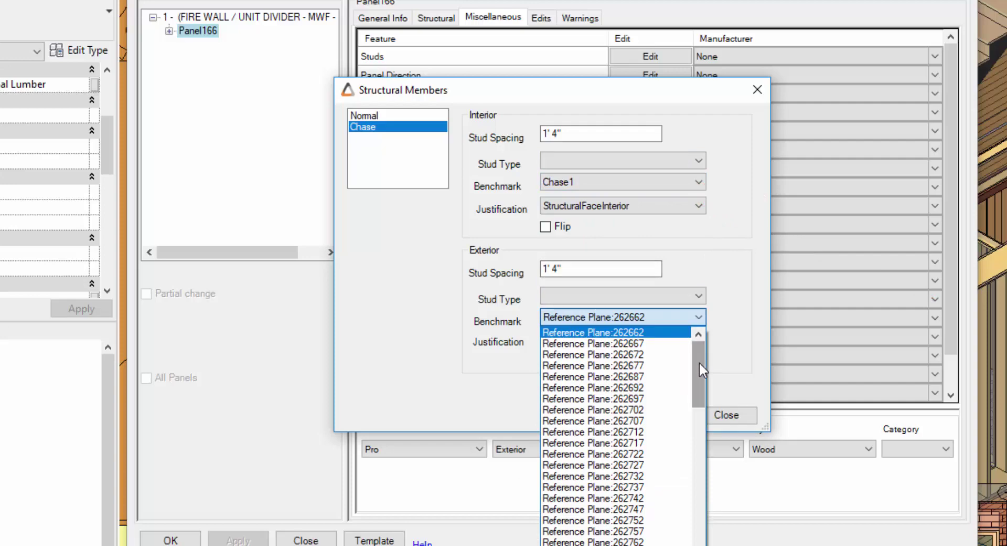
left_click_drag(699, 361, 697, 528)
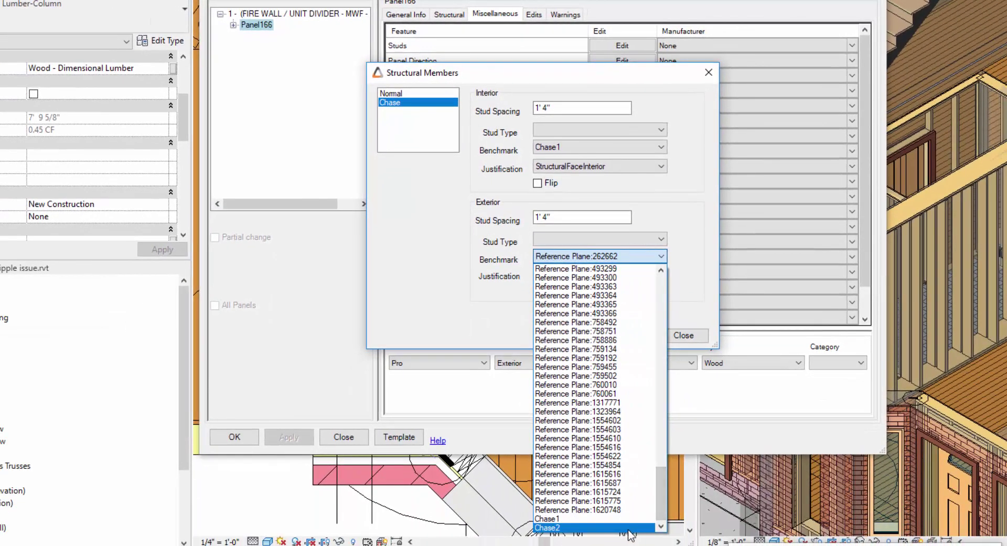
left_click(629, 528)
left_click(683, 335)
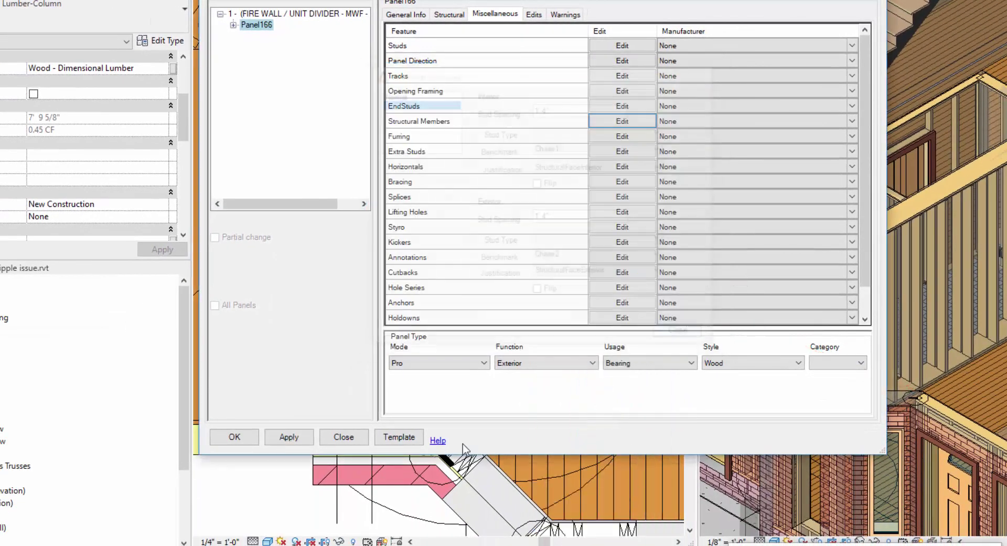
left_click(234, 436)
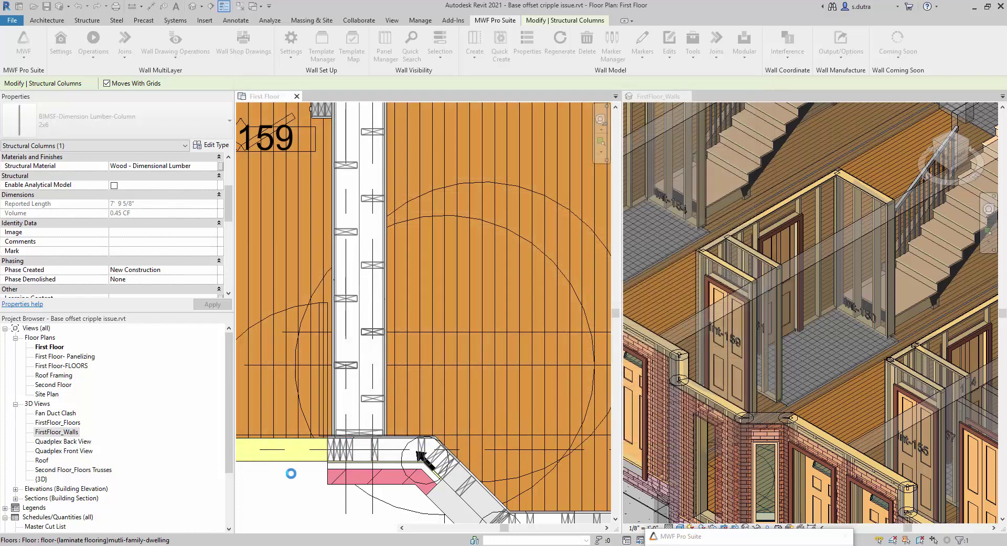
key("Escape")
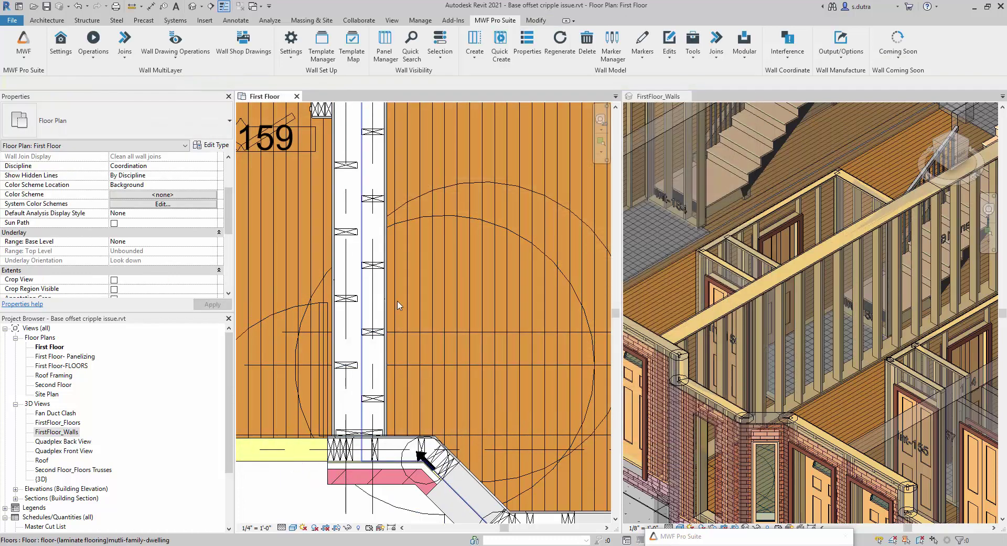
Step: Dimension the center-to-center offset between neighbouring staggered studs on opposite faces of the fire wall, near the bay-window end
middle_click_drag(360, 317, 395, 349)
scroll(405, 423, "up", 2)
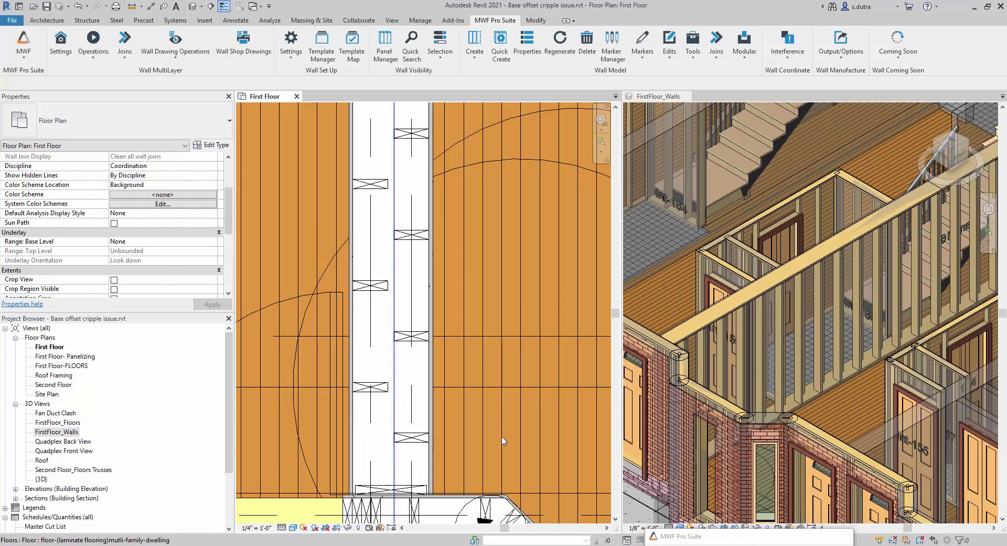
key("i")
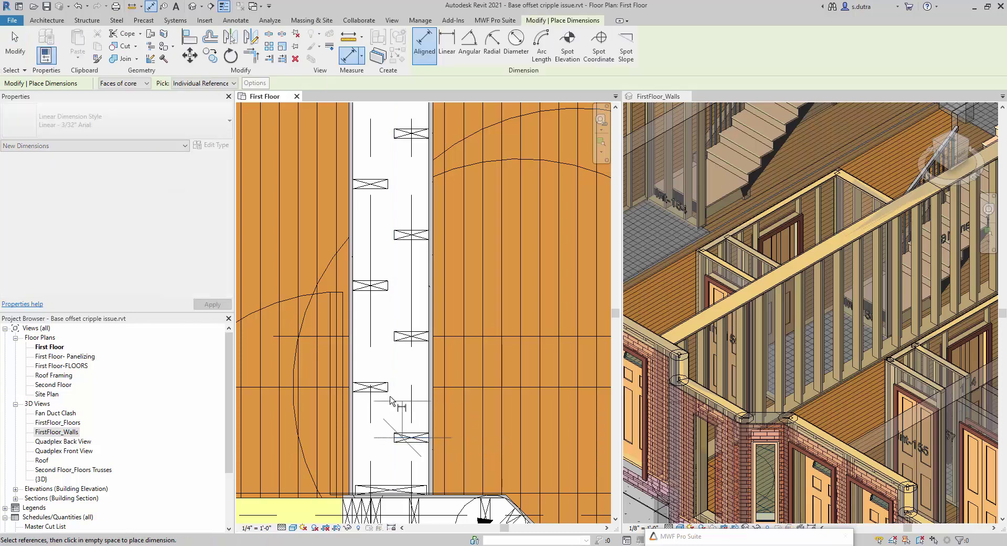
left_click(374, 390)
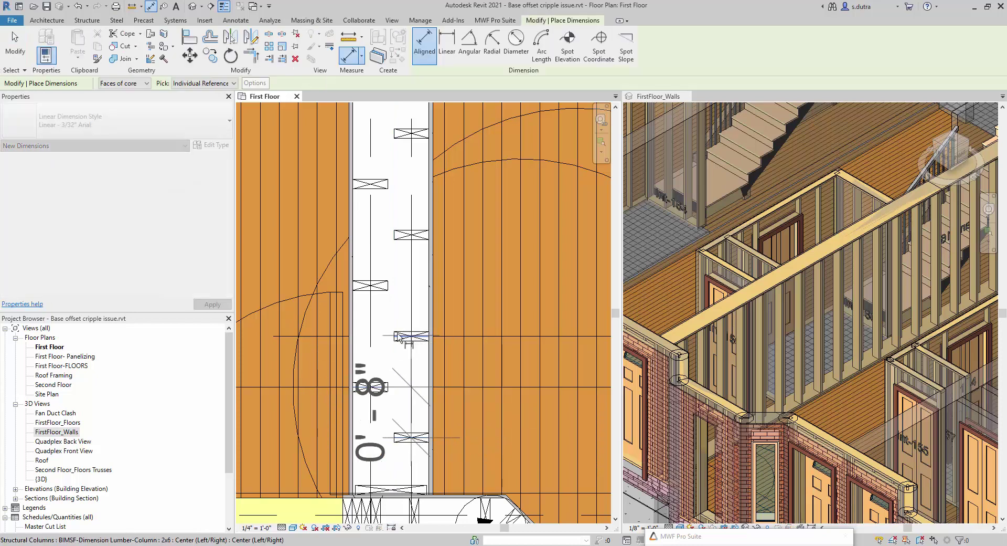
left_click(303, 263)
Step: Dimension the center-to-center spacing between two consecutive studs in the same row of the fire wall
left_click(411, 437)
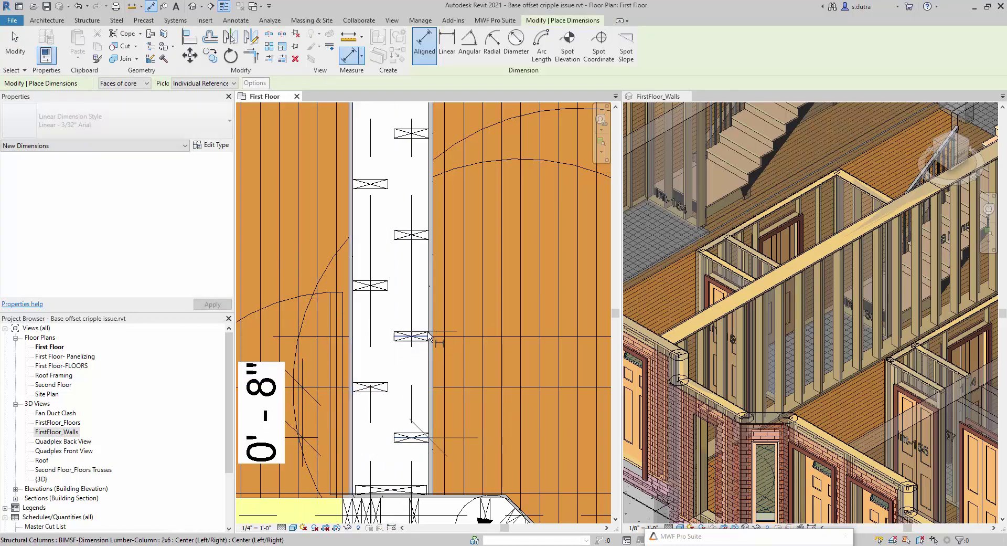
left_click(430, 340)
scroll(503, 291, "down", 4)
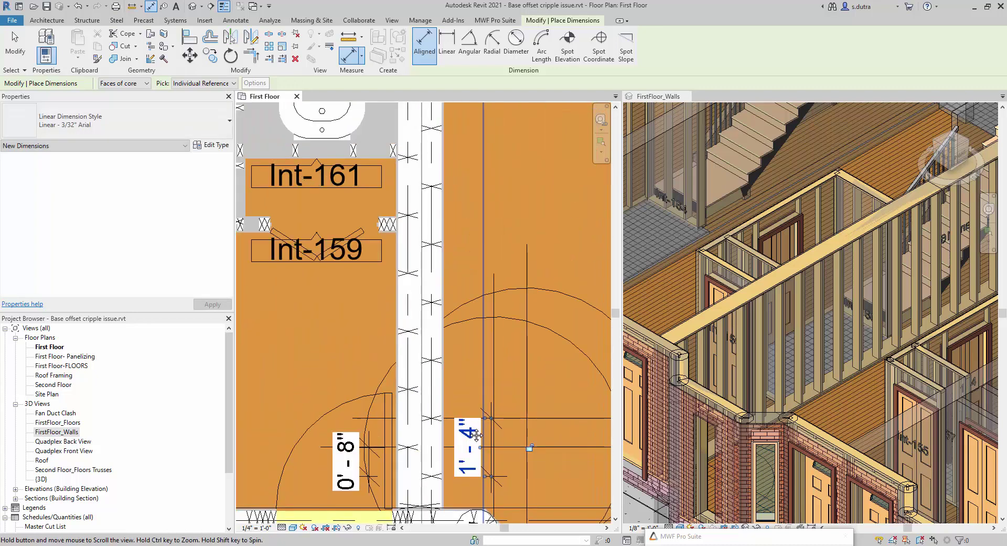
scroll(474, 412, "down", 2)
middle_click_drag(507, 216, 483, 431)
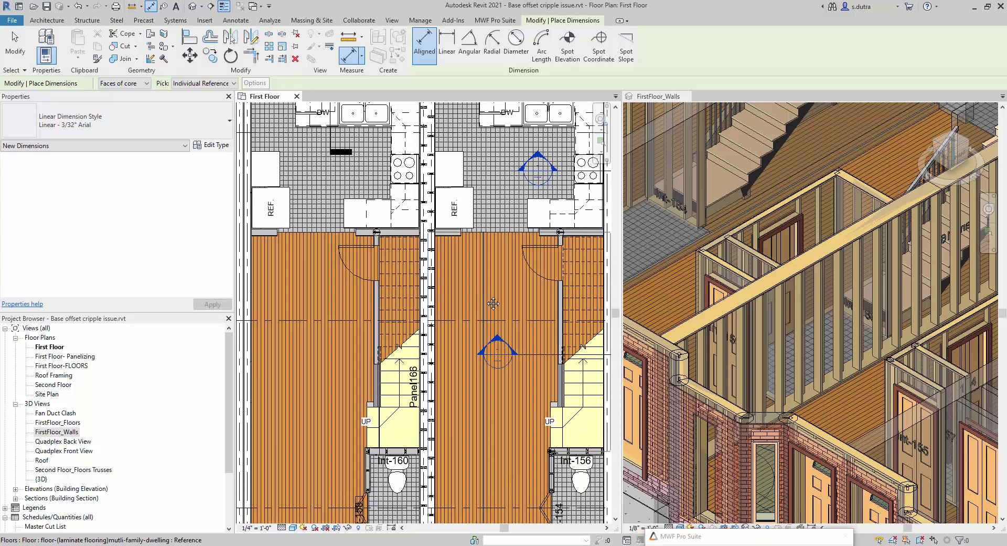
middle_click_drag(494, 303, 499, 325)
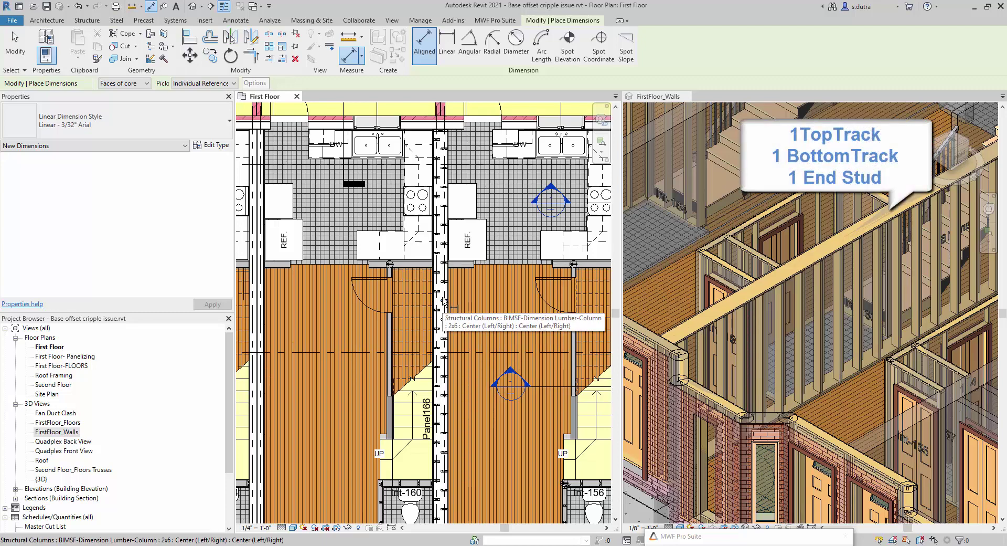
scroll(496, 320, "down", 4)
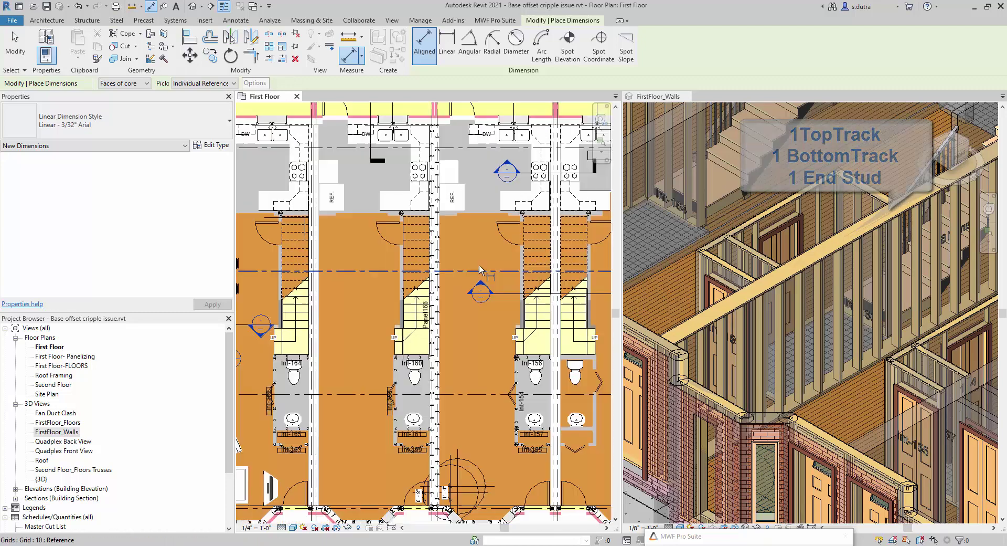